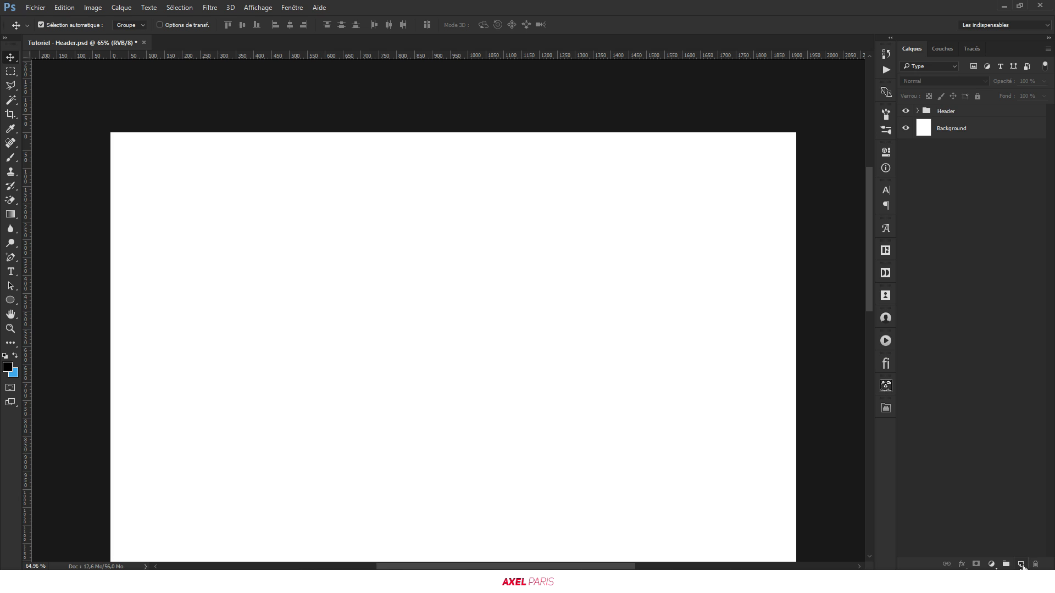
# Create a new layer above the Header group and name it "bg header"
pyautogui.click(1021, 564)
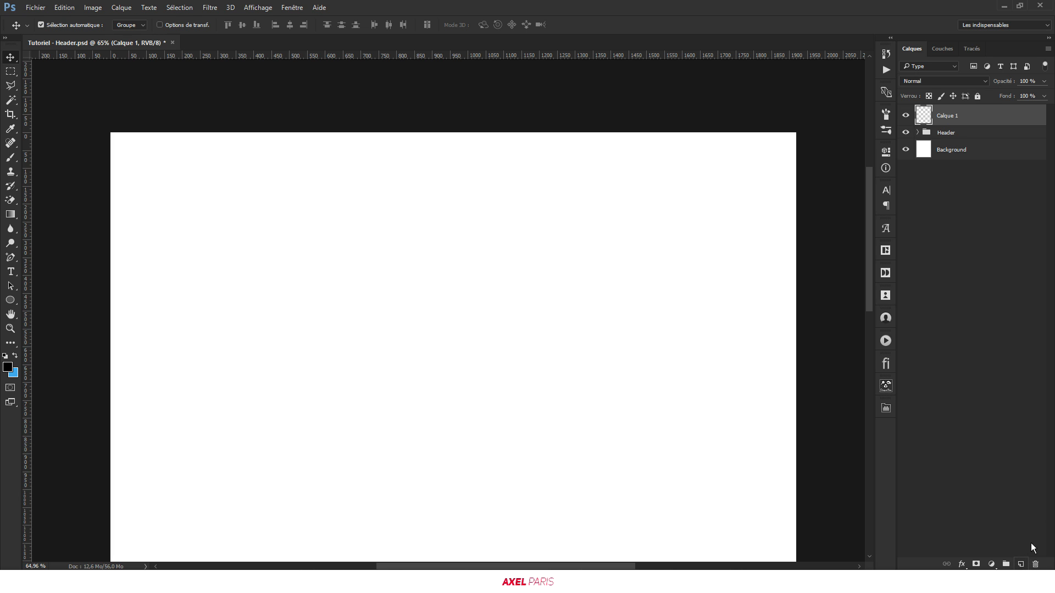
pyautogui.doubleClick(953, 115)
pyautogui.write('bg header')
pyautogui.press('Return')
# Put the bg header layer in a new group named "header tutoriel"
pyautogui.hotkey('ctrl', 'g')
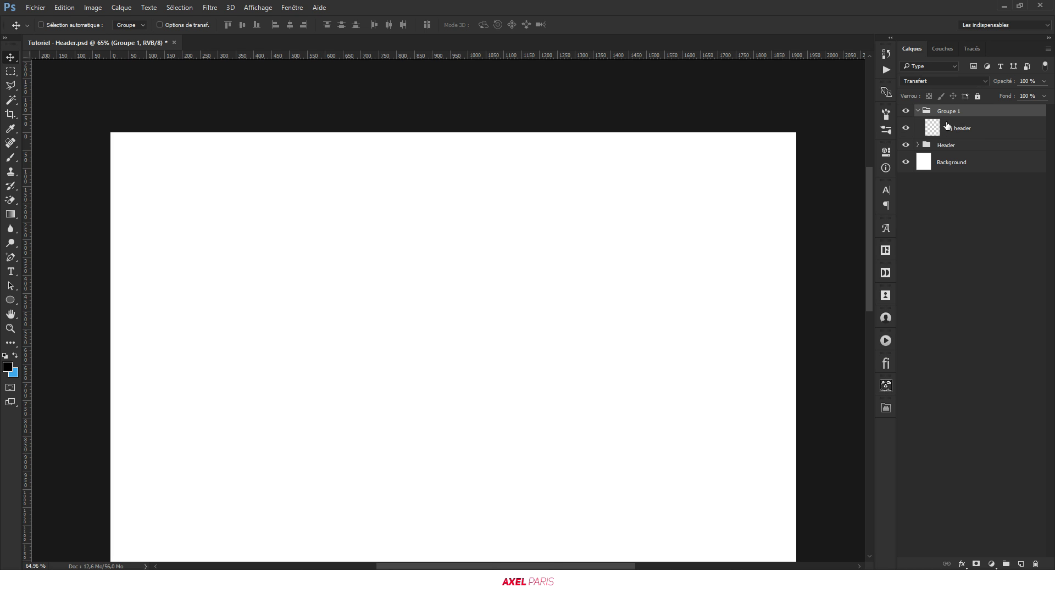
pyautogui.doubleClick(951, 112)
pyautogui.write('header tutoriel')
pyautogui.press('Return')
# Fill the bg header layer with the light blue swatch after making it the foreground colour
pyautogui.click(959, 128)
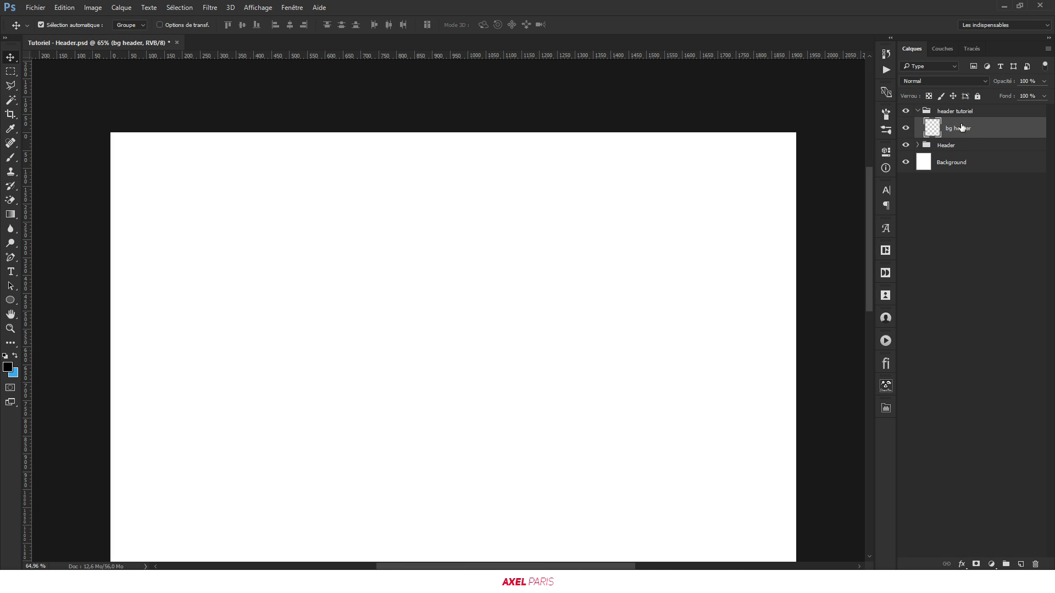
pyautogui.click(15, 356)
pyautogui.scroll(-2, 586, 314)
pyautogui.scroll(1, 605, 302)
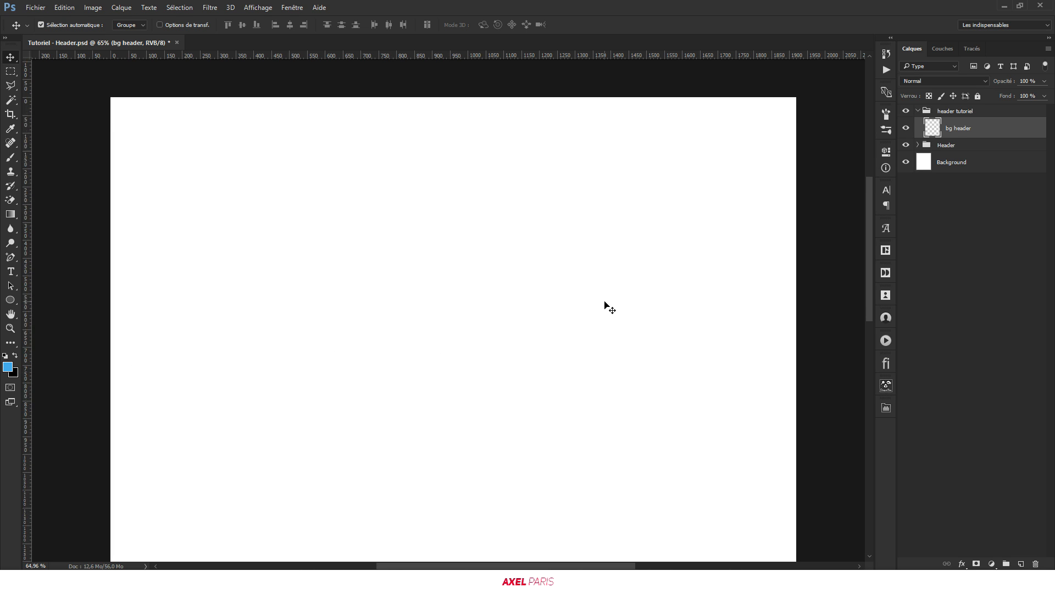
pyautogui.hotkey('alt', 'BackSpace')
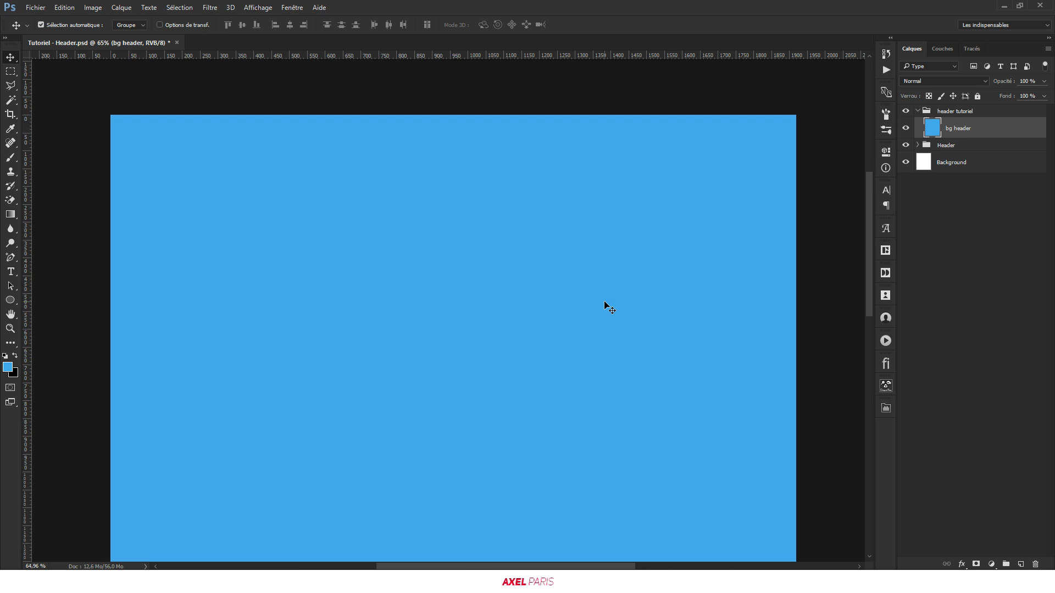
# Reduce the height of the blue fill to about 60 px so it forms a full-width band along the canvas's upper edge
pyautogui.scroll(-3, 605, 303)
pyautogui.scroll(1, 467, 261)
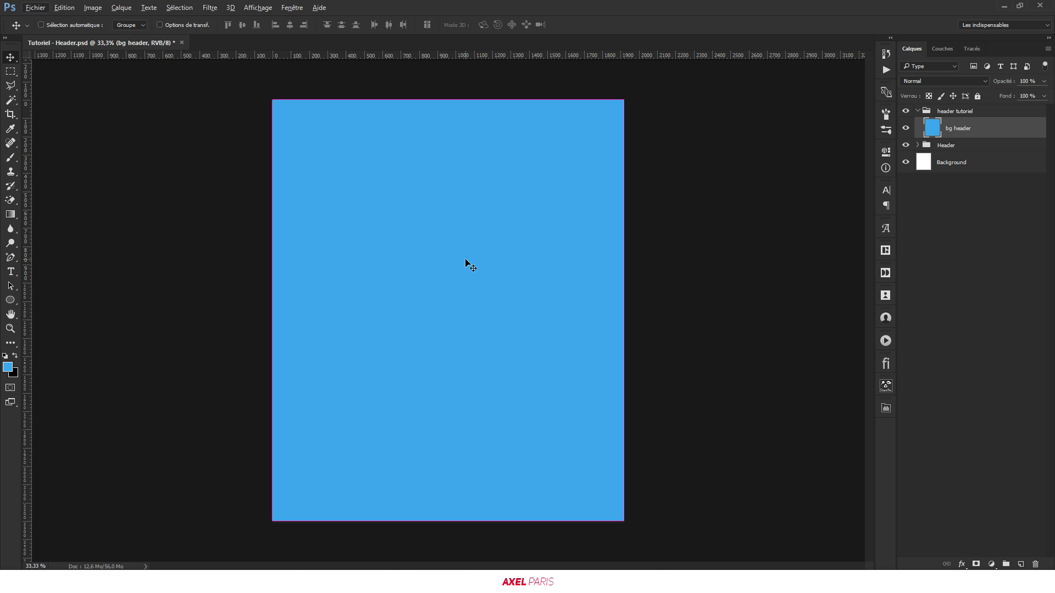
pyautogui.hotkey('ctrl', 't')
pyautogui.moveTo(448, 521); pyautogui.dragTo(433, 133)
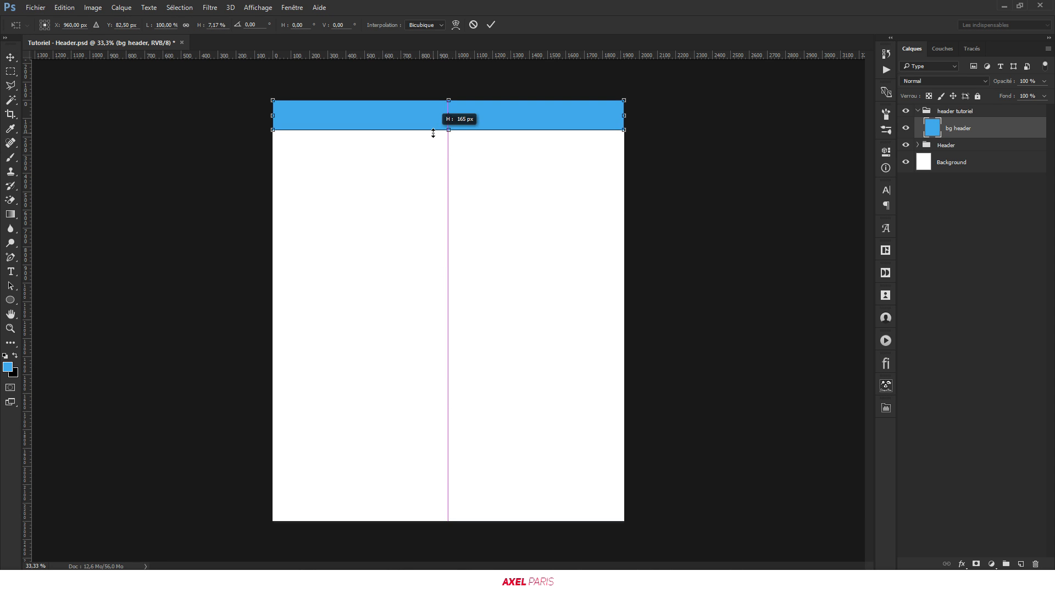
pyautogui.scroll(5, 434, 79)
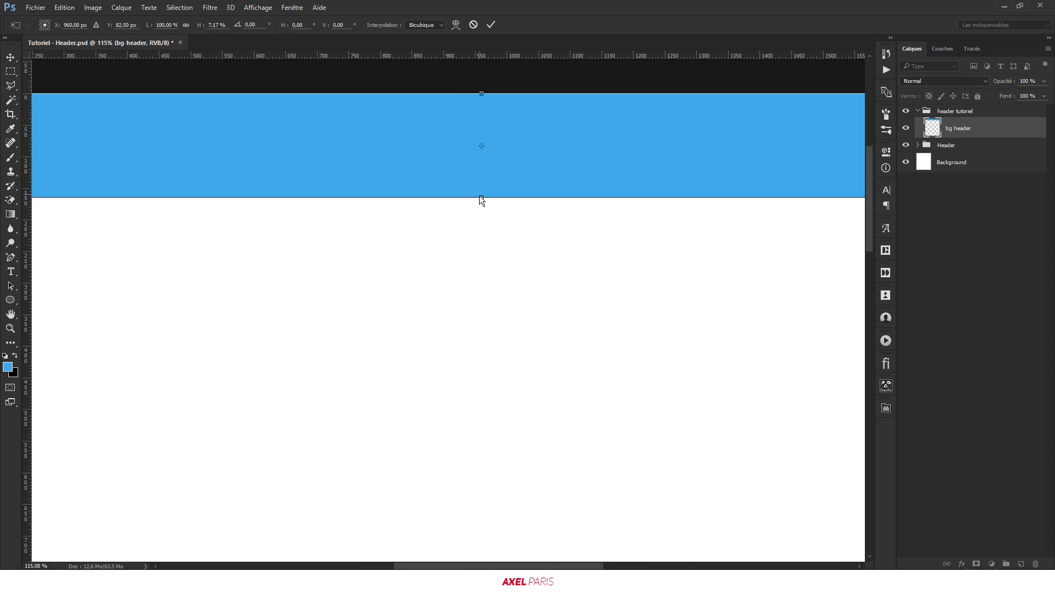
pyautogui.moveTo(482, 197); pyautogui.dragTo(481, 131)
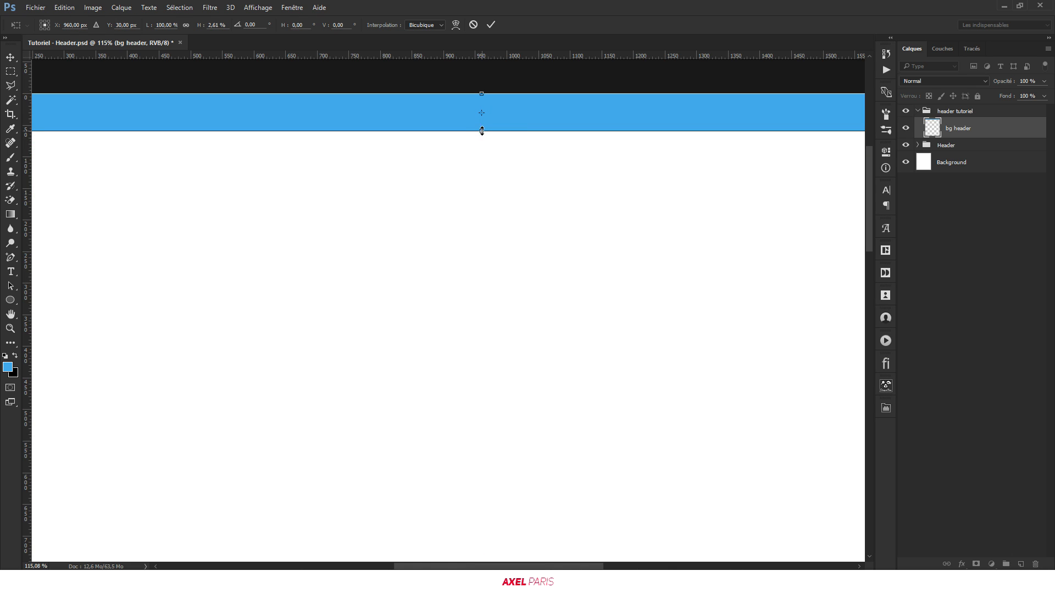
pyautogui.press('Return')
pyautogui.scroll(-3, 510, 116)
pyautogui.scroll(-1, 407, 149)
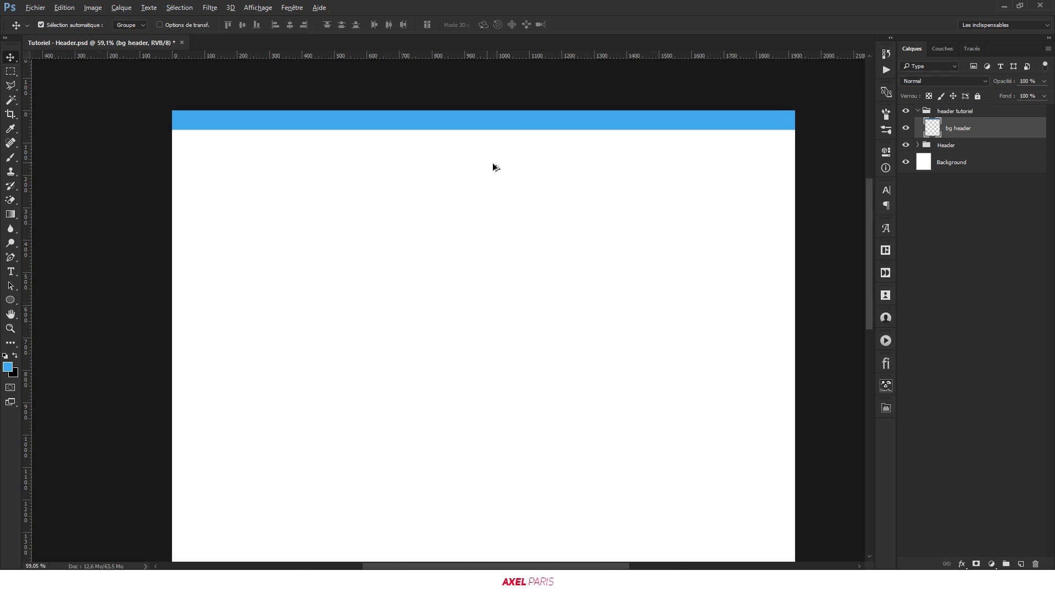
pyautogui.scroll(1, 522, 166)
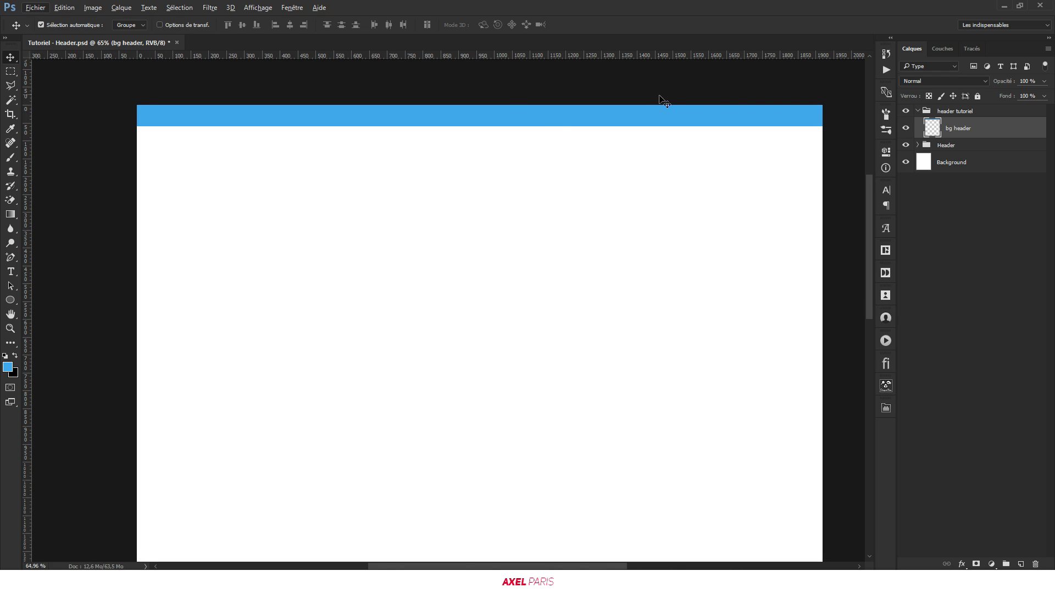
pyautogui.scroll(-3, 714, 103)
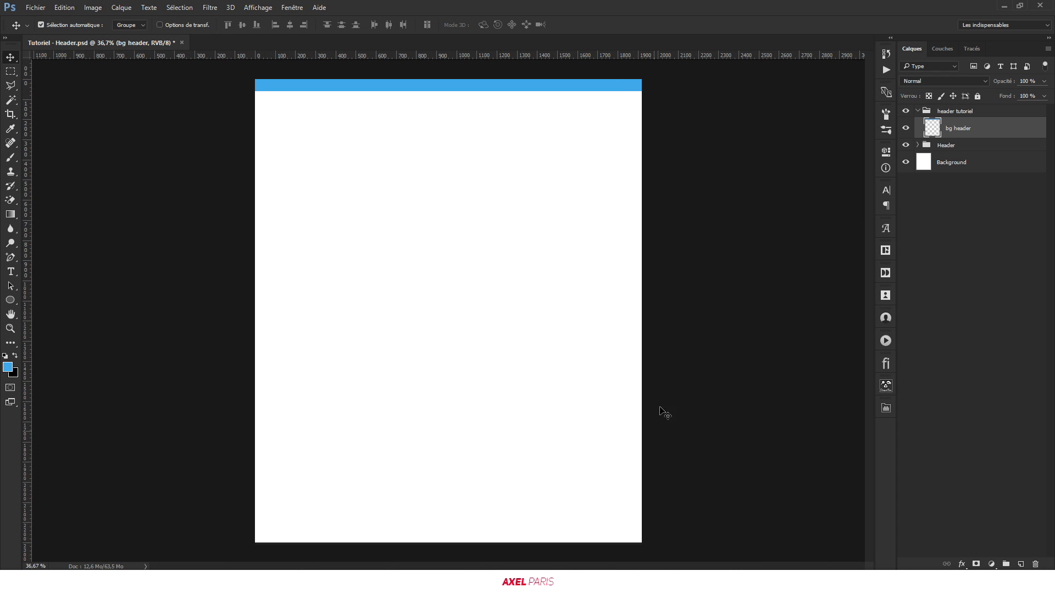
pyautogui.scroll(1, 600, 61)
pyautogui.scroll(3, 434, 135)
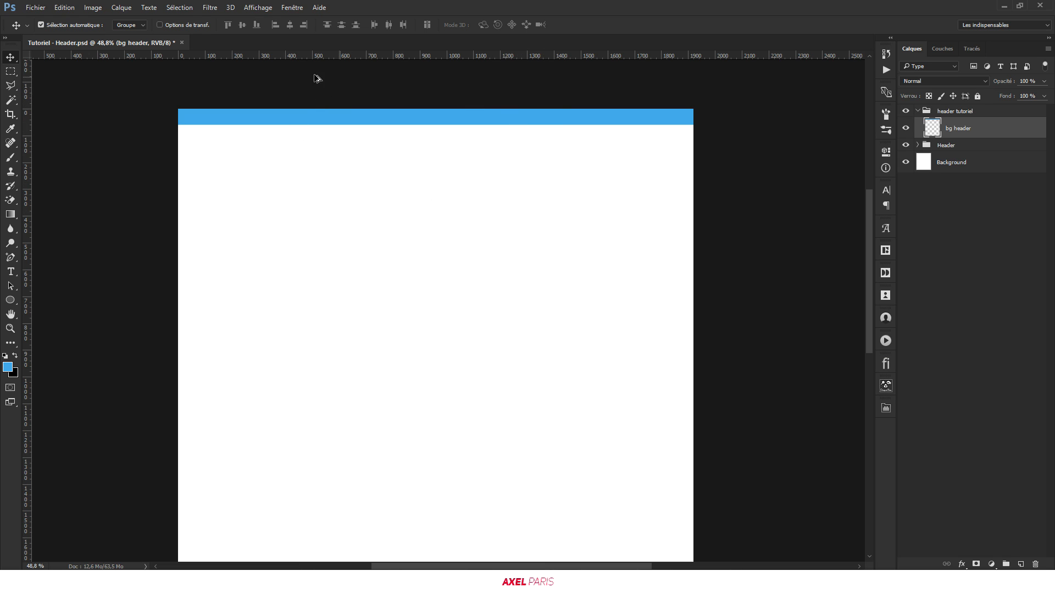
# Add white text reading "HOME PRODUCTS SHOP CONTACT" on the blue header band
pyautogui.scroll(5, 432, 91)
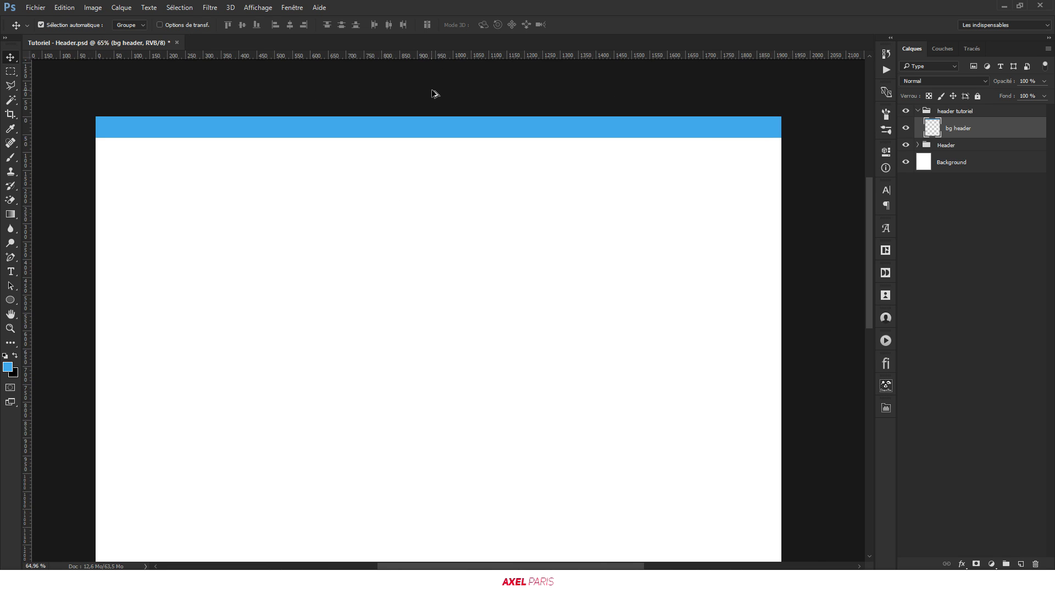
pyautogui.click(11, 271)
pyautogui.click(224, 131)
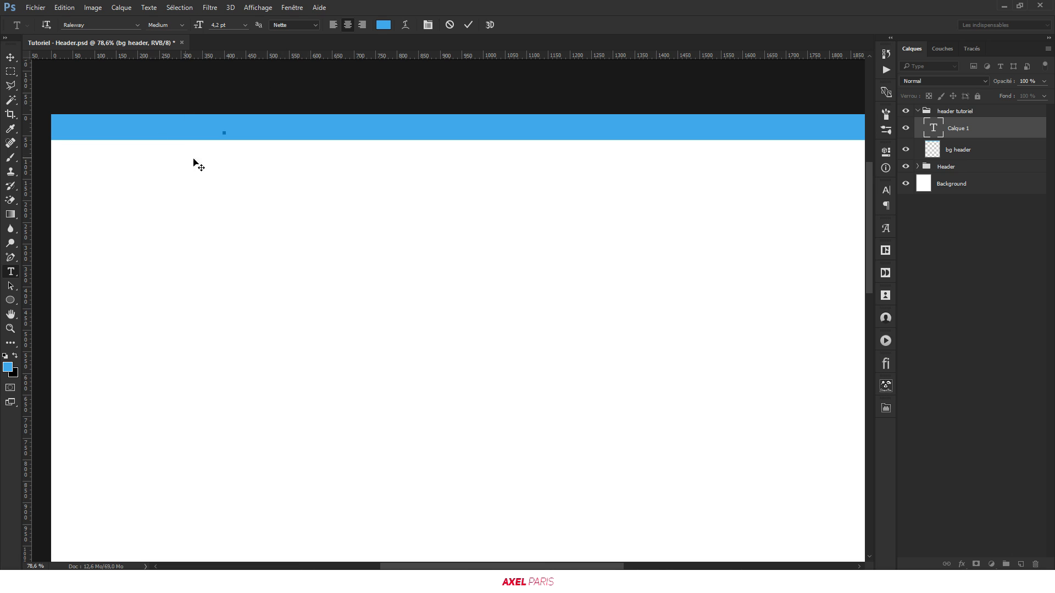
pyautogui.click(383, 25)
pyautogui.moveTo(482, 253); pyautogui.dragTo(464, 235)
pyautogui.click(725, 245)
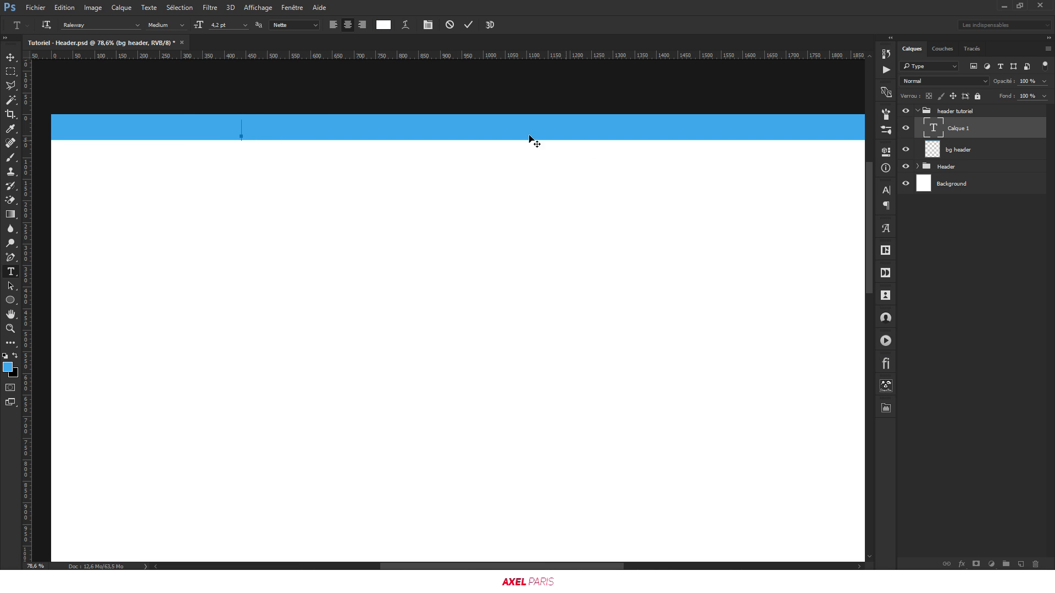
pyautogui.write('HOME PRODUCTS S')
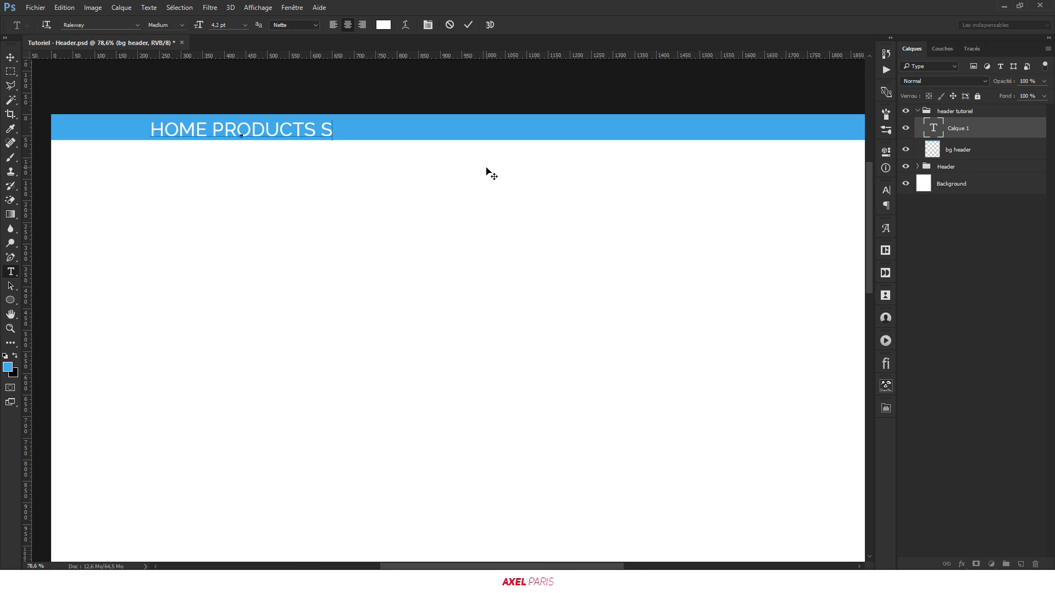
pyautogui.write('HOP CONTACT')
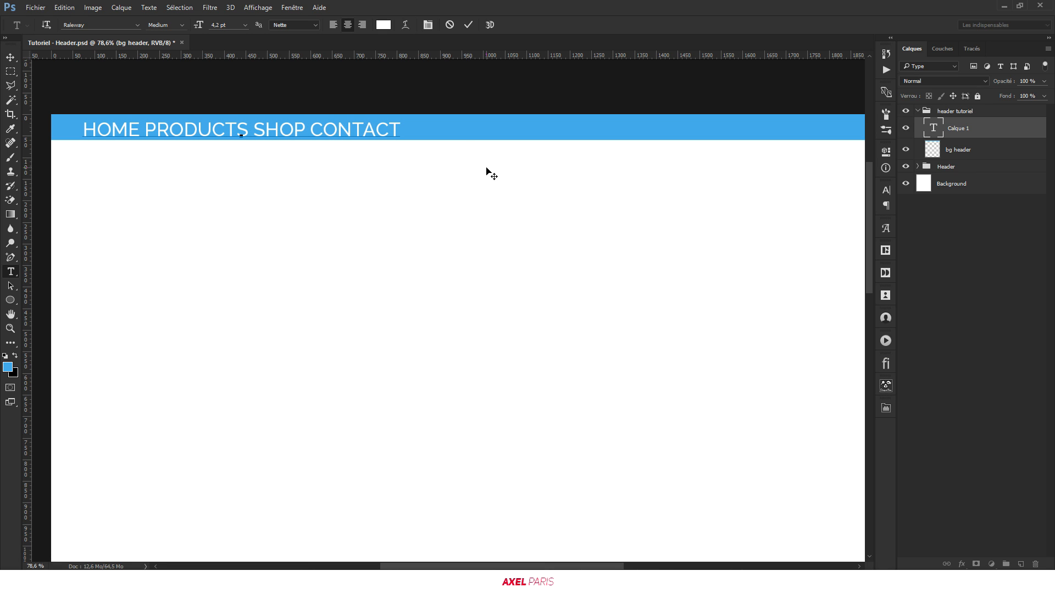
# Turn off All Caps for the whole menu text
pyautogui.hotkey('ctrl', 'a')
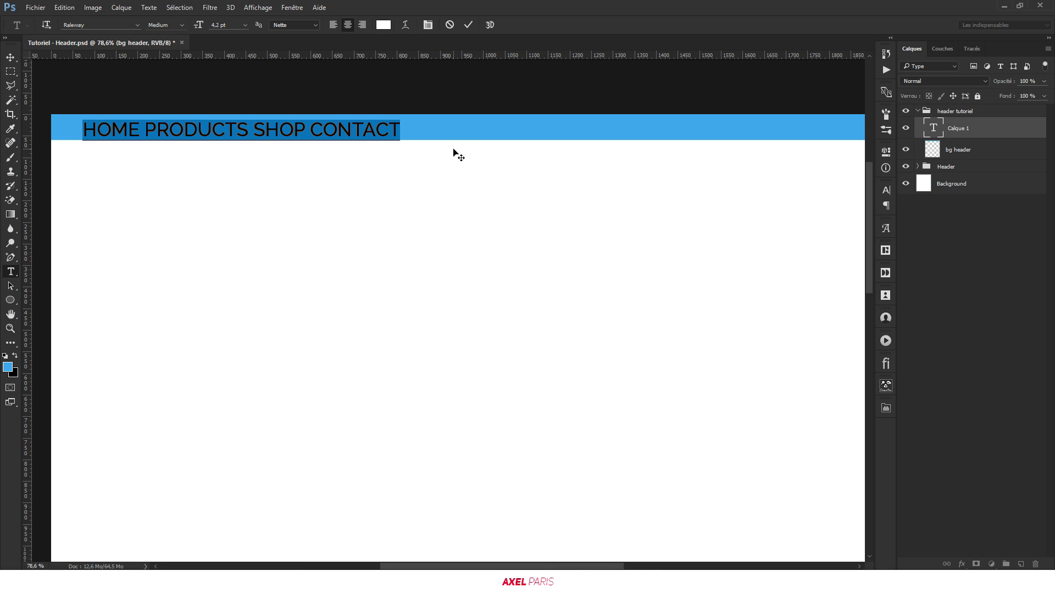
pyautogui.click(428, 30)
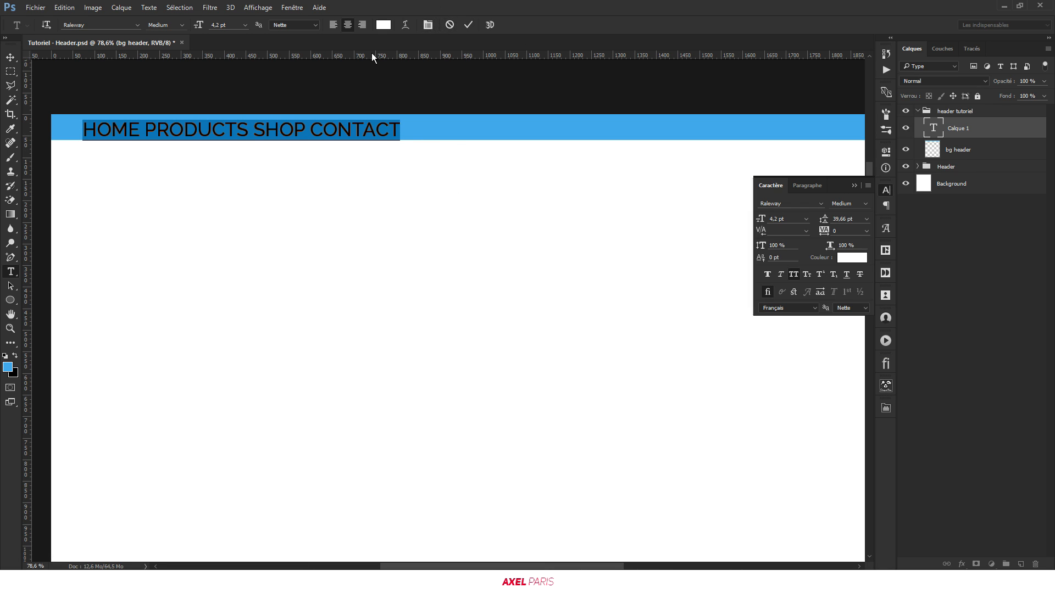
pyautogui.click(796, 274)
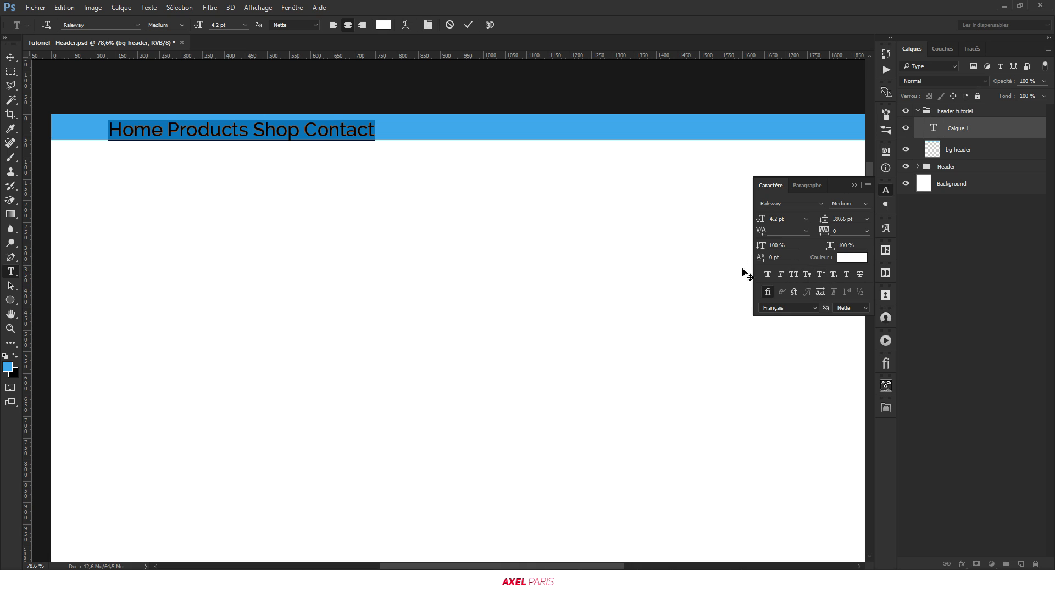
pyautogui.click(186, 134)
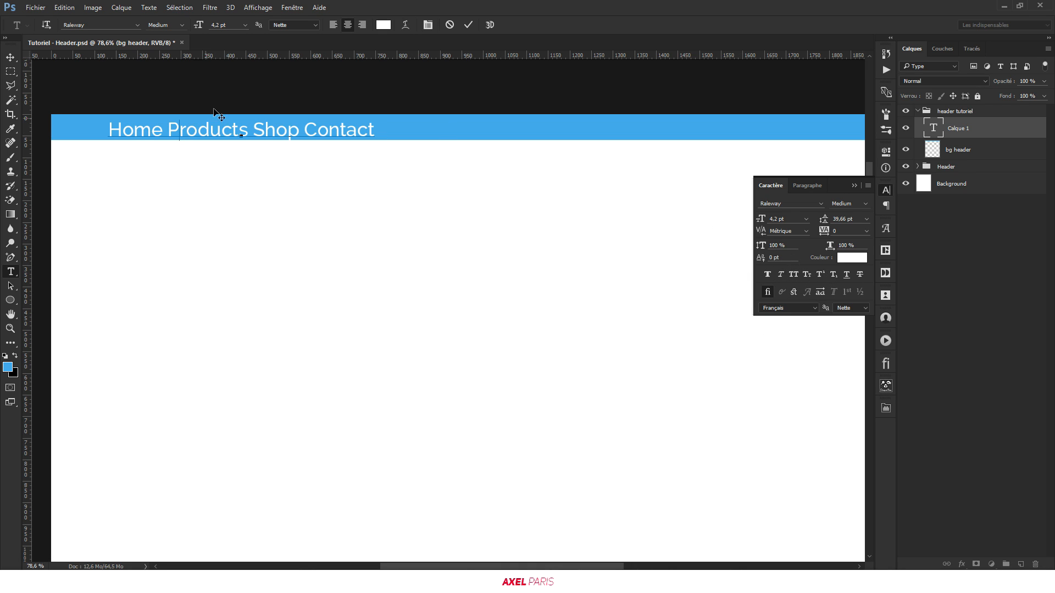
# Reduce the font size of the whole menu text to 3 pt and commit the text
pyautogui.hotkey('ctrl', 'a')
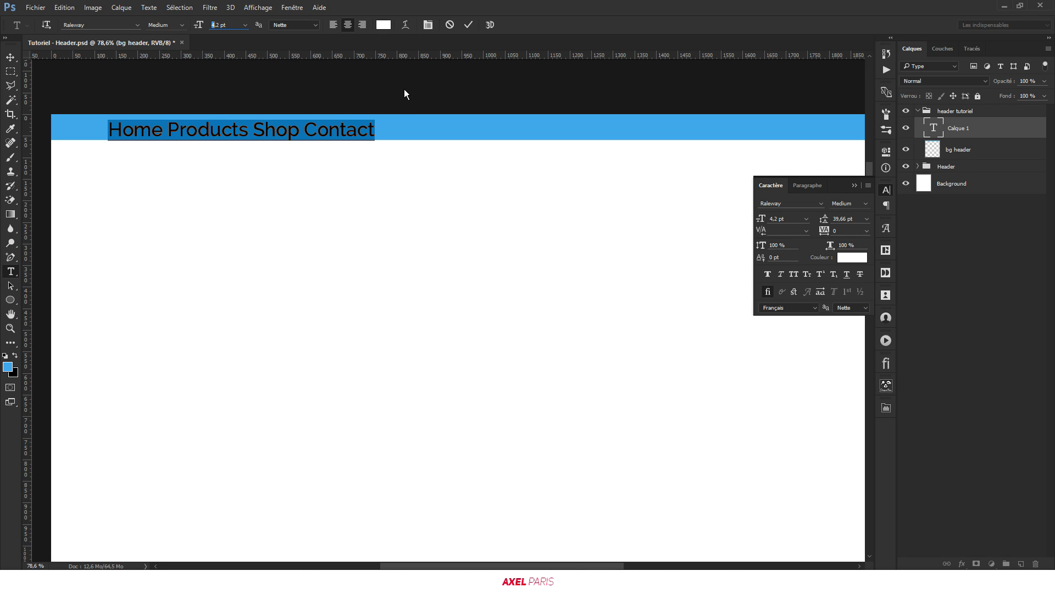
pyautogui.write('3,8')
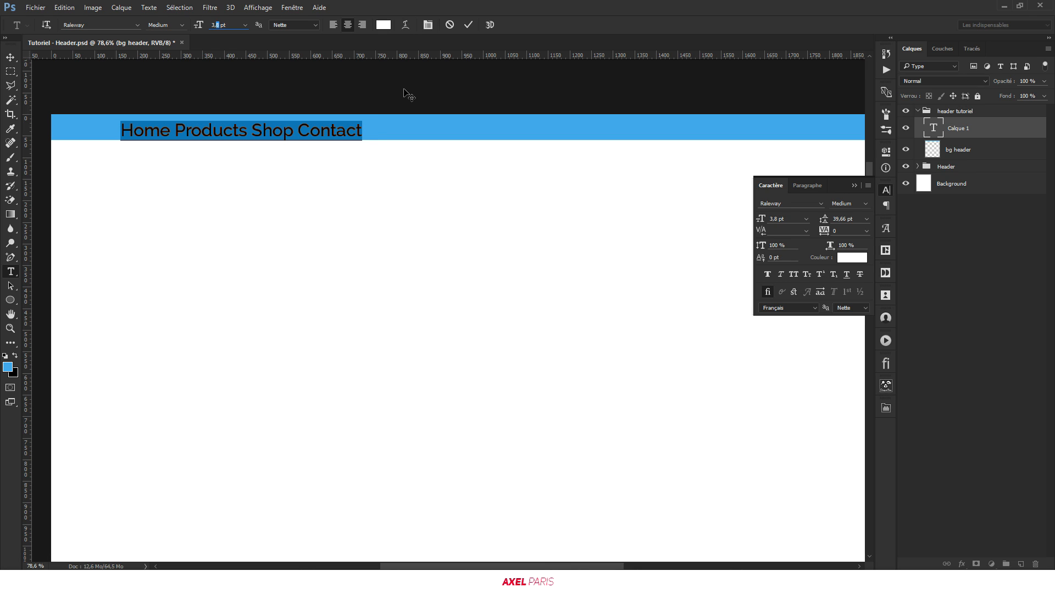
pyautogui.write('2')
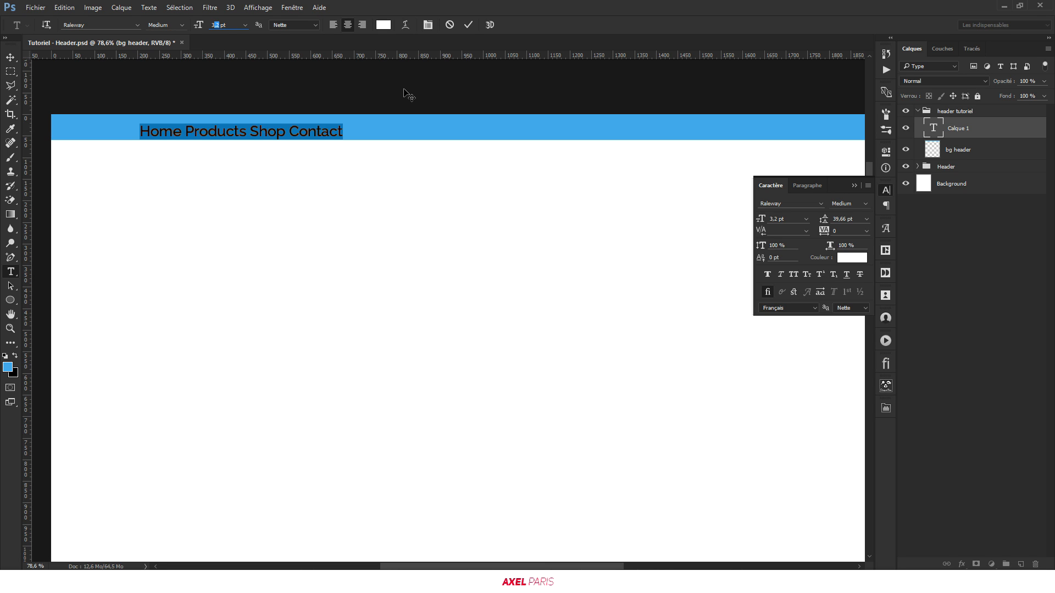
pyautogui.write('30')
pyautogui.press('BackSpace')
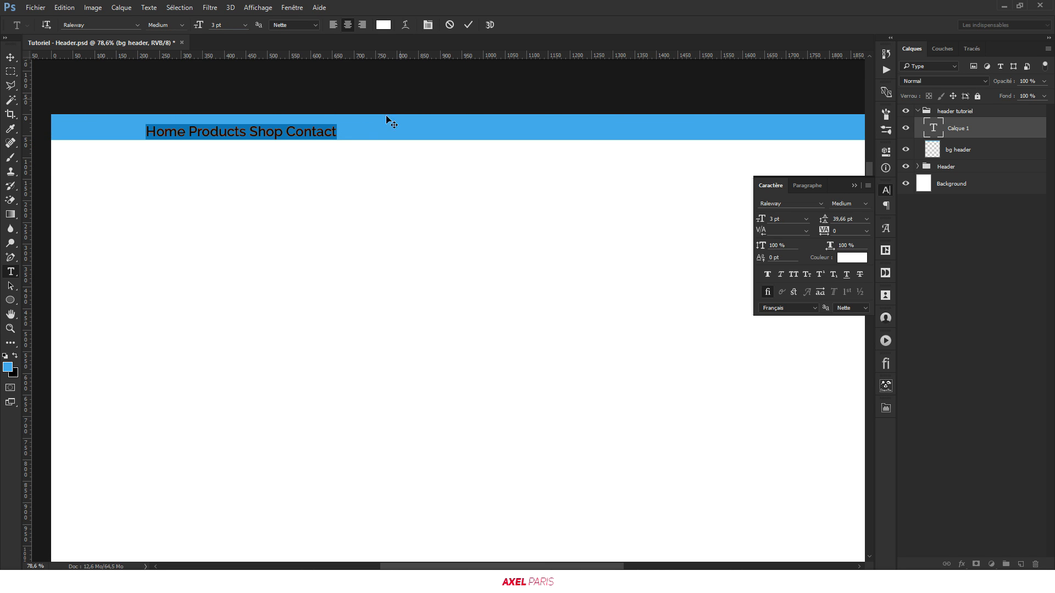
pyautogui.click(324, 132)
pyautogui.hotkey('ctrl', 'Return')
# Widen the gap between "Home" and "Products" in the menu text with a run of extra spaces
pyautogui.scroll(5, 249, 114)
pyautogui.moveTo(145, 143); pyautogui.dragTo(152, 142)
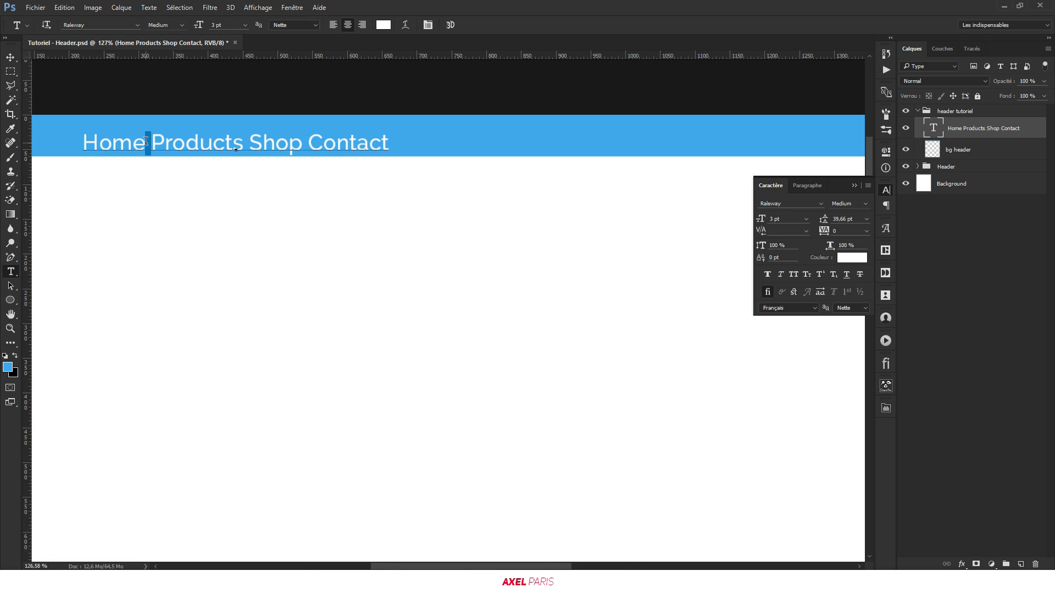
pyautogui.hotkey('alt', 'Right')
pyautogui.hotkey('alt', 'Right')
pyautogui.hotkey('alt', 'Right')
pyautogui.hotkey('alt', 'Right')
pyautogui.hotkey('alt', 'Right')
pyautogui.hotkey('alt', 'Right')
pyautogui.hotkey('alt', 'Right')
pyautogui.hotkey('alt', 'Right')
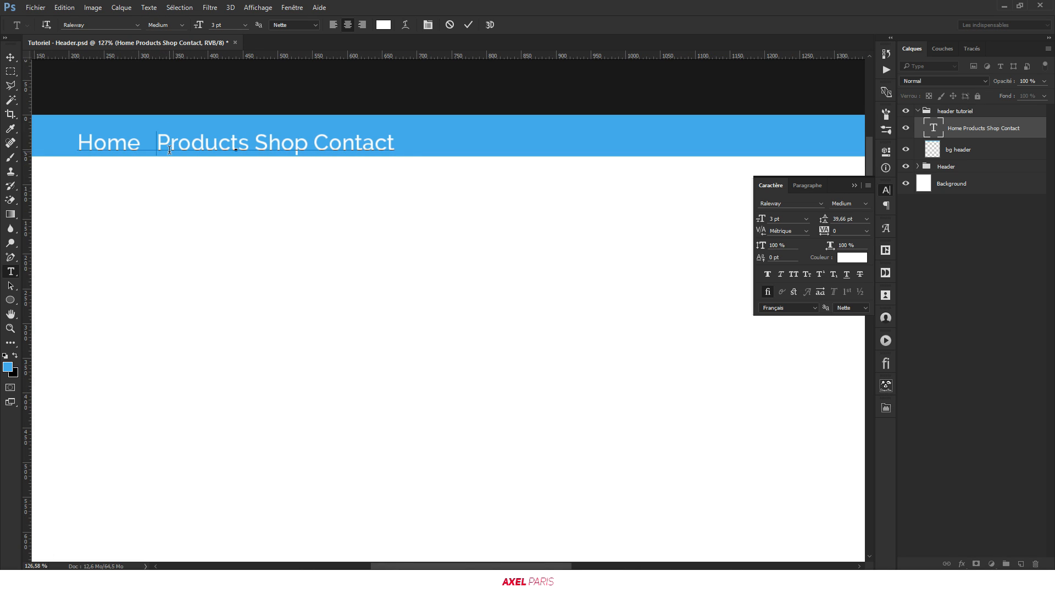
pyautogui.hotkey('alt', 'Right')
pyautogui.hotkey('alt', 'Right')
pyautogui.hotkey('alt', 'Right')
pyautogui.hotkey('alt', 'Right')
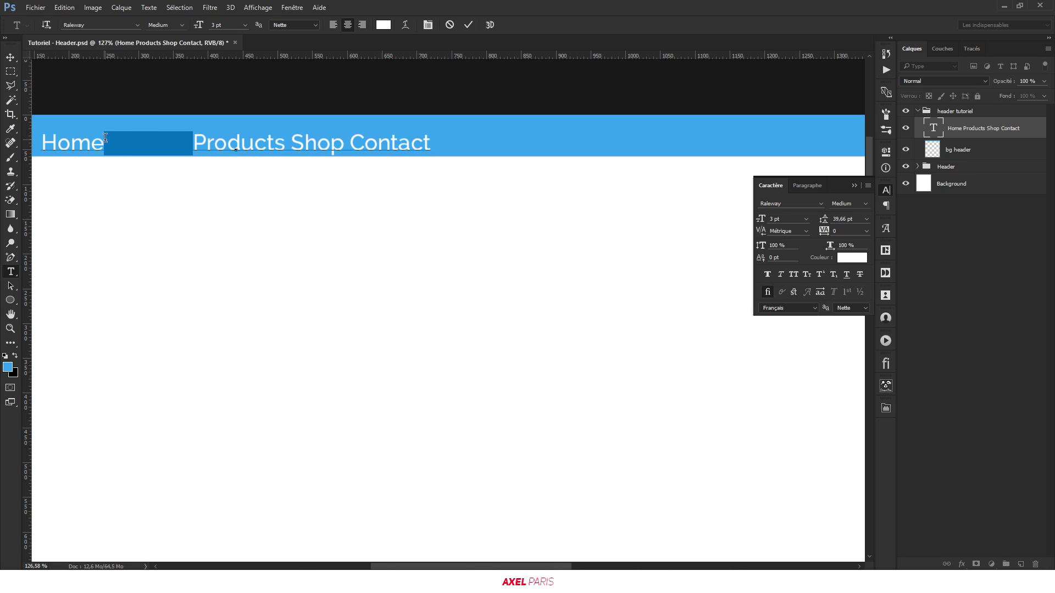
# Paste the same wide gap between "Products" and "Shop" and between "Shop" and "Contact", and commit the text
pyautogui.moveTo(284, 143); pyautogui.dragTo(290, 143)
pyautogui.hotkey('ctrl', 'v')
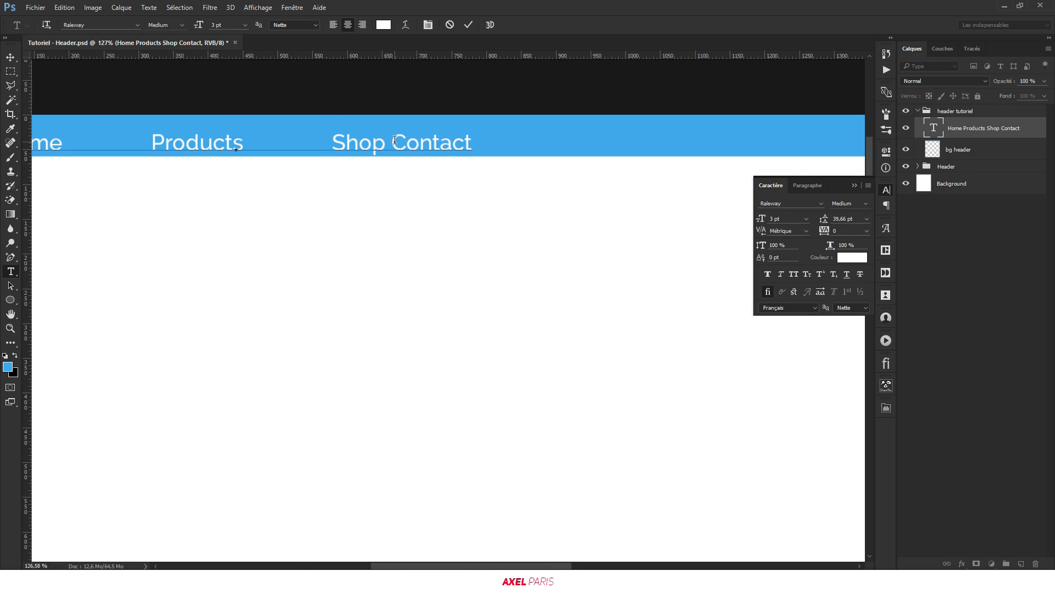
pyautogui.moveTo(391, 144); pyautogui.dragTo(387, 144)
pyautogui.write('v=')
pyautogui.press('BackSpace')
pyautogui.press('BackSpace')
pyautogui.hotkey('ctrl', 'v')
pyautogui.hotkey('ctrl', 'Return')
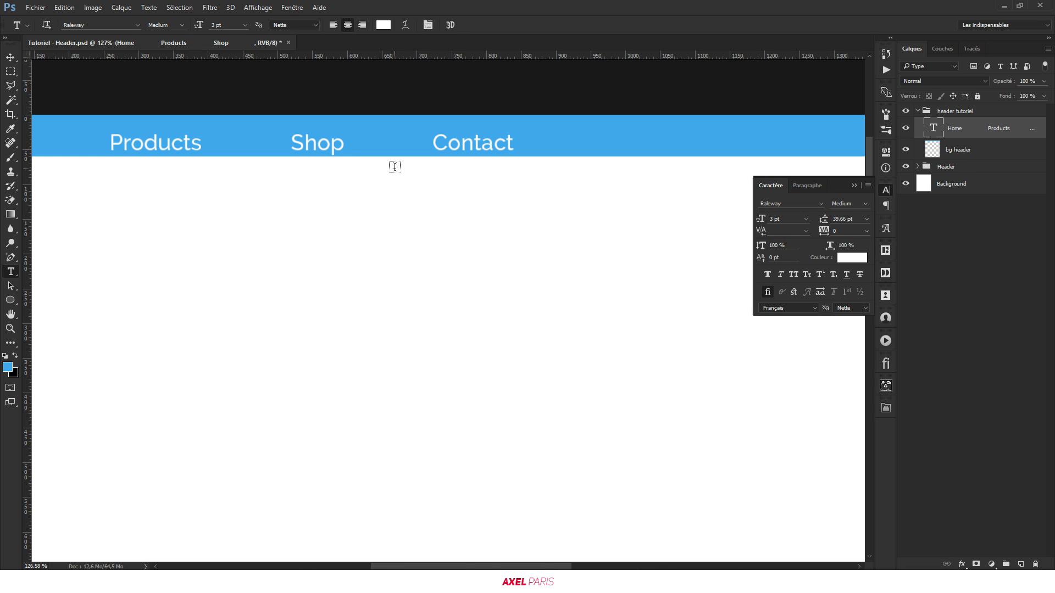
# Move the menu text to roughly the middle of the blue header band
pyautogui.scroll(-5, 330, 205)
pyautogui.hotkey('ctrl', 't')
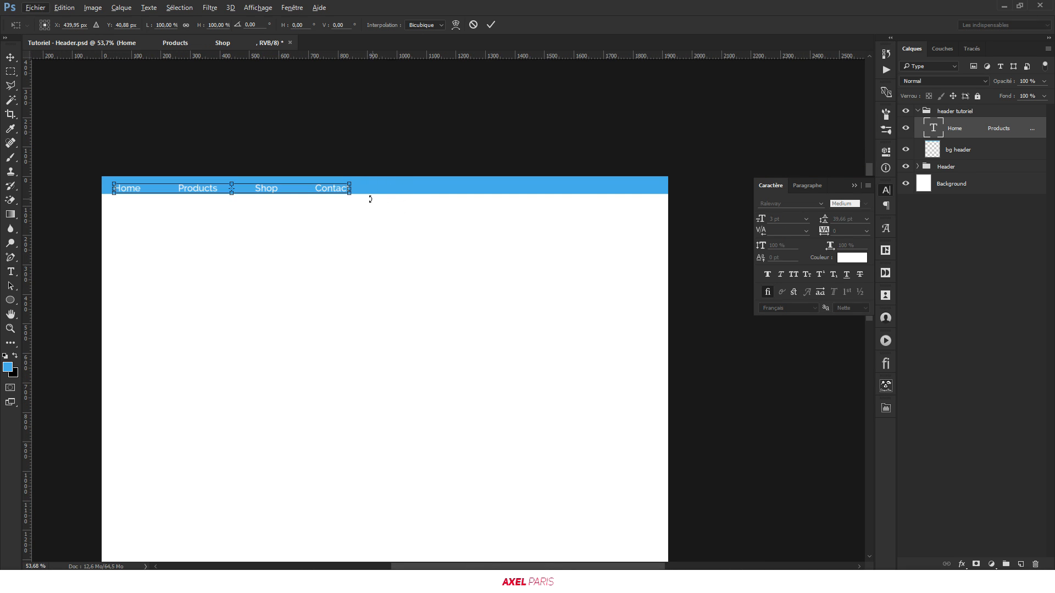
pyautogui.moveTo(325, 191); pyautogui.dragTo(474, 187)
pyautogui.press('Return')
# Reduce the font size of the whole menu text to 2.5 pt
pyautogui.scroll(7, 375, 186)
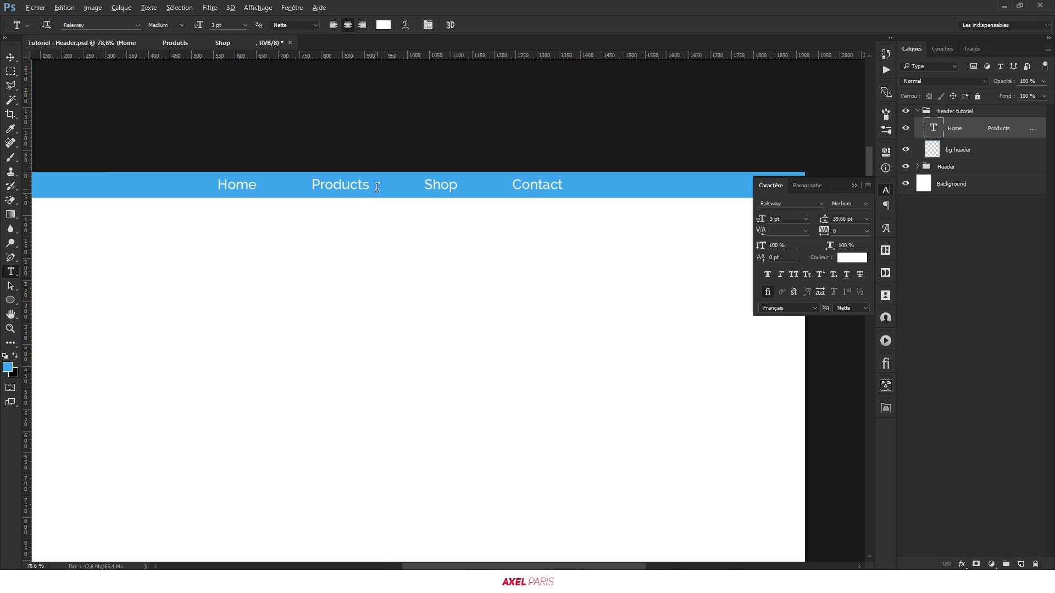
pyautogui.click(358, 186)
pyautogui.hotkey('ctrl', 'a')
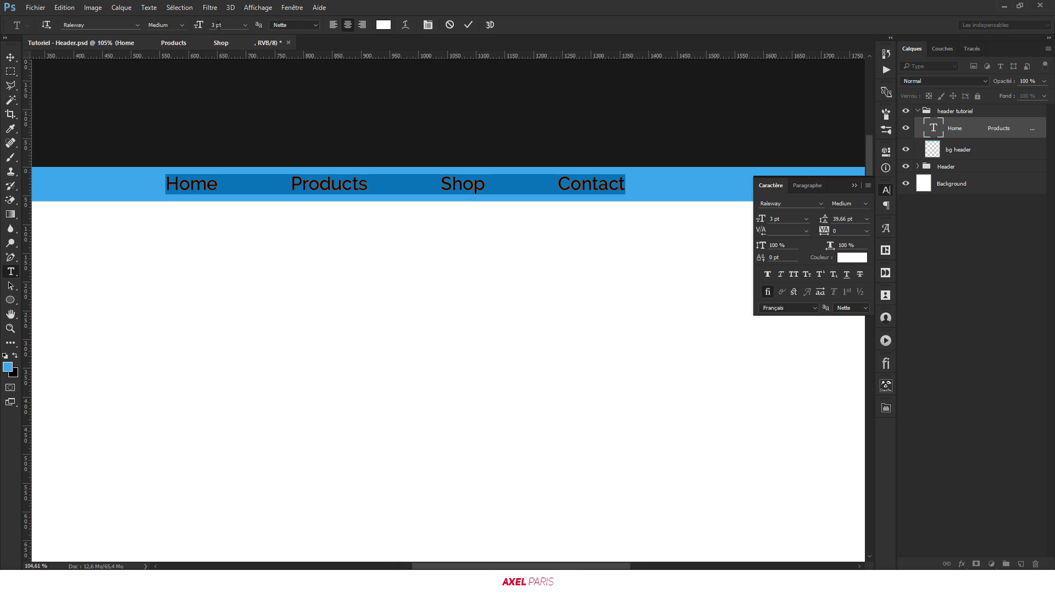
pyautogui.doubleClick(214, 25)
pyautogui.moveTo(196, 27); pyautogui.dragTo(194, 28)
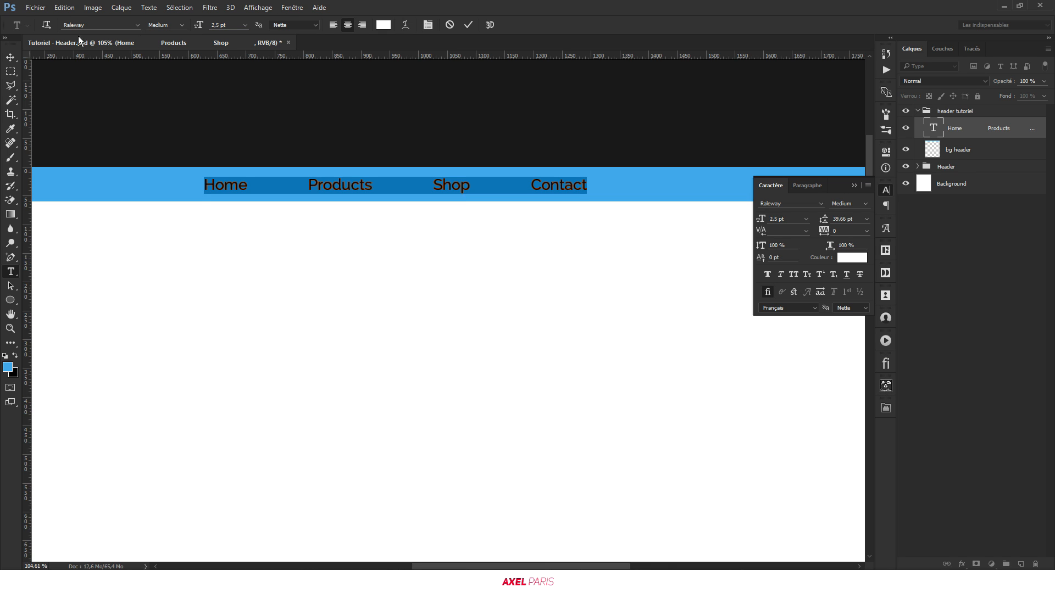
# Commit the menu text and examine the whole header with the interface panels hidden
pyautogui.click(10, 59)
pyautogui.scroll(-6, 264, 220)
pyautogui.press('Tab')
pyautogui.scroll(5, 453, 250)
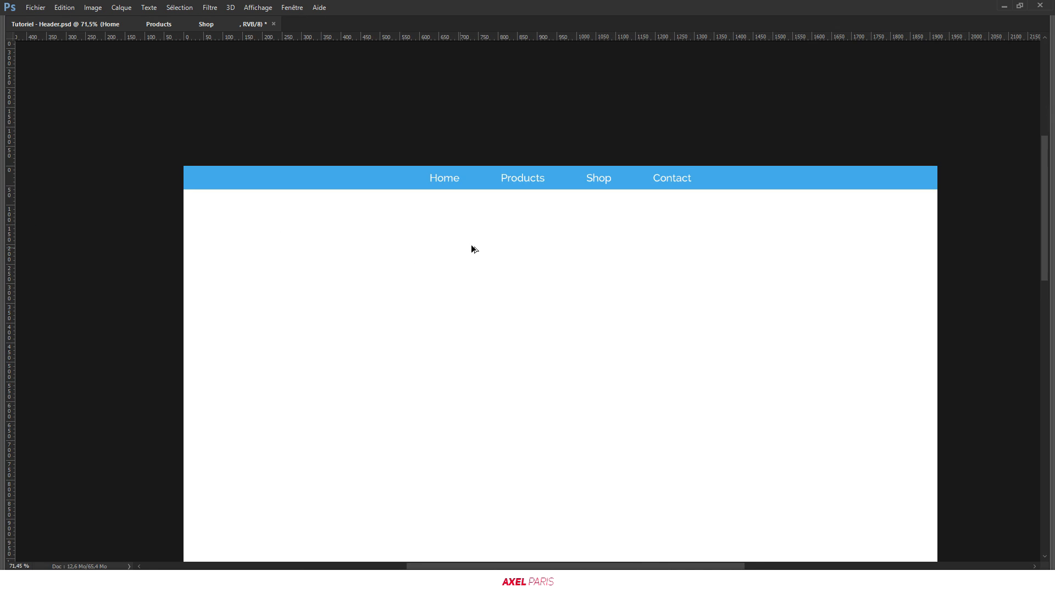
pyautogui.hscroll(2, 687, 275)
pyautogui.scroll(-4, 581, 269)
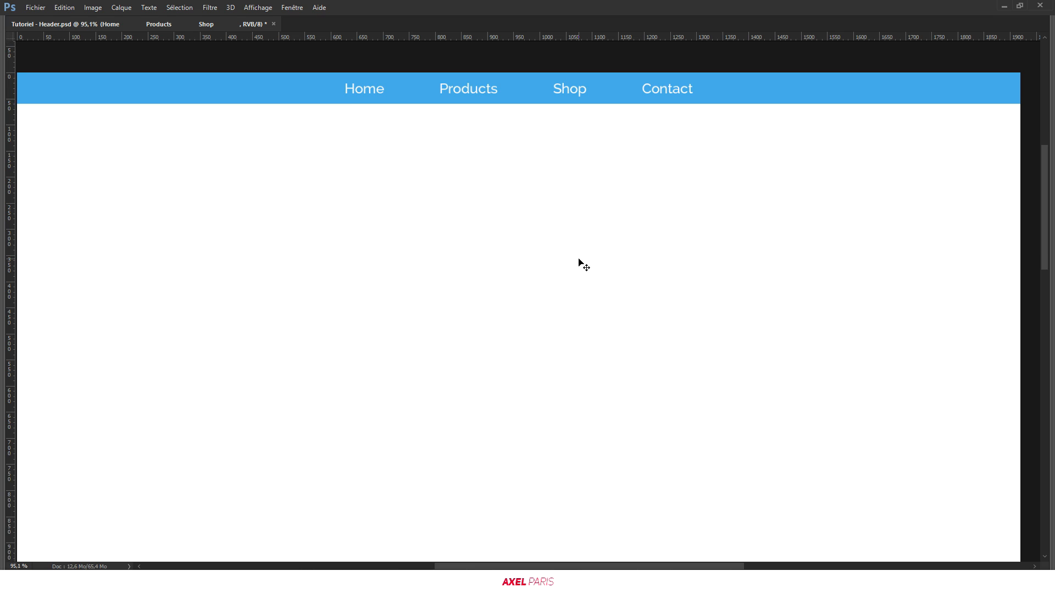
pyautogui.press('Tab')
pyautogui.scroll(2, 512, 117)
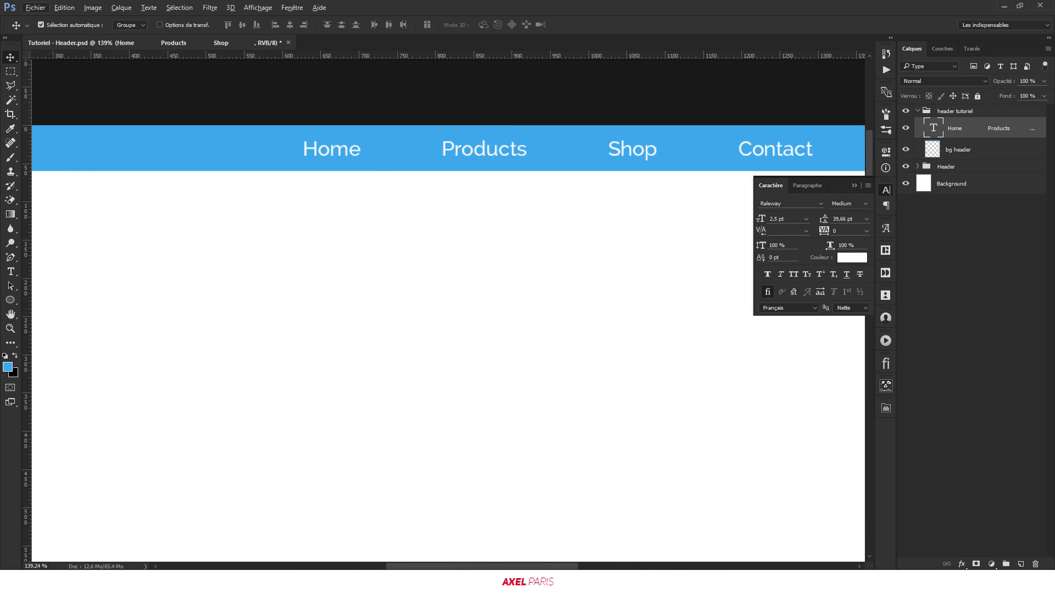
# Set the font size of the whole menu text to 2 pt and commit it
pyautogui.press('t')
pyautogui.click(351, 168)
pyautogui.hotkey('ctrl', 'a')
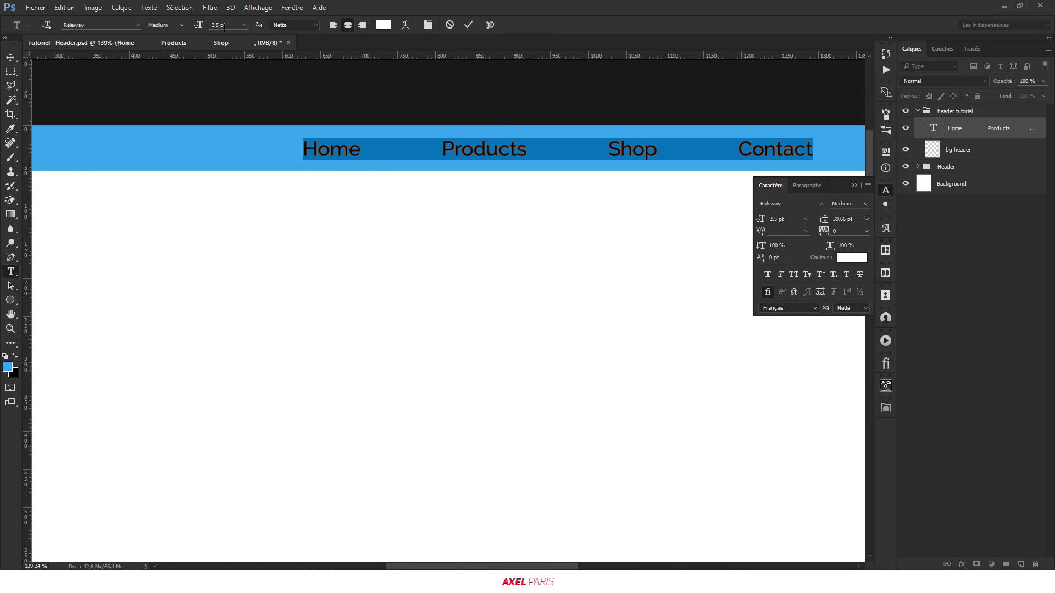
pyautogui.press('BackSpace')
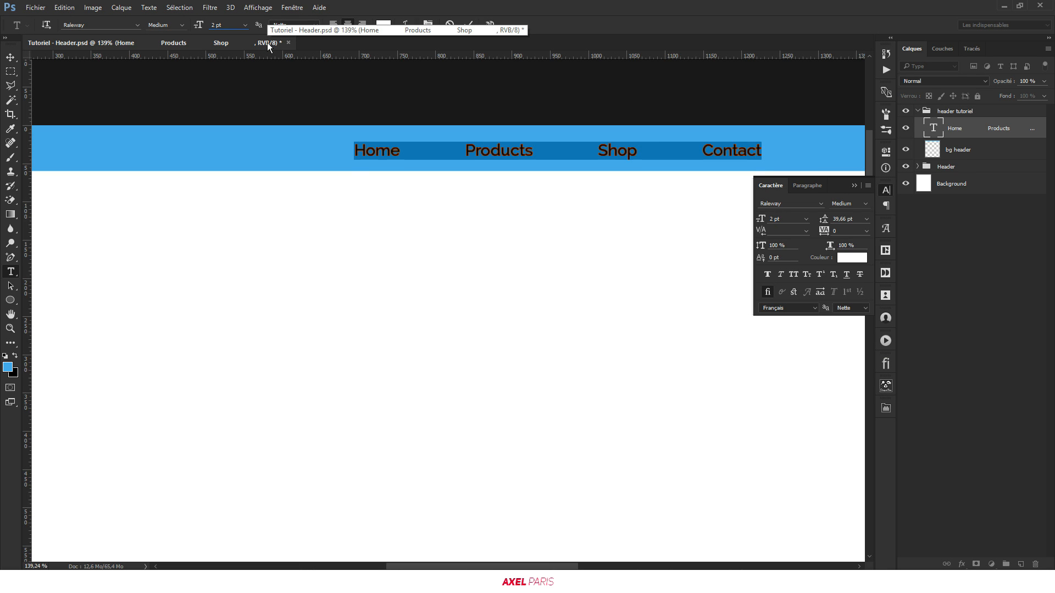
pyautogui.click(11, 57)
pyautogui.scroll(-5, 389, 171)
pyautogui.scroll(4, 380, 152)
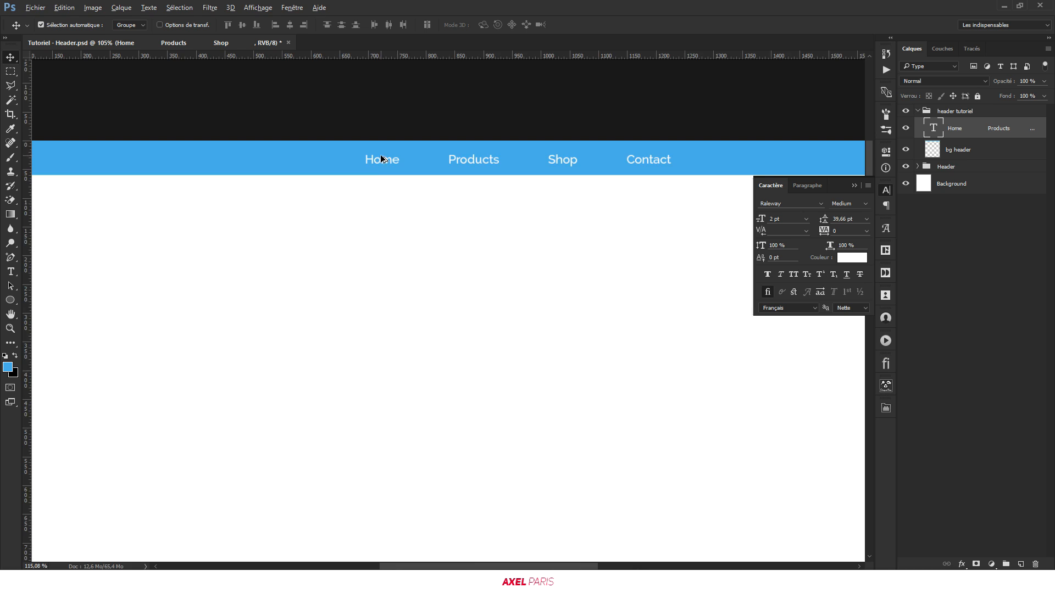
# Set the font size of the whole menu text to 1.9 pt and commit it
pyautogui.click(14, 272)
pyautogui.click(446, 145)
pyautogui.hotkey('ctrl', 'a')
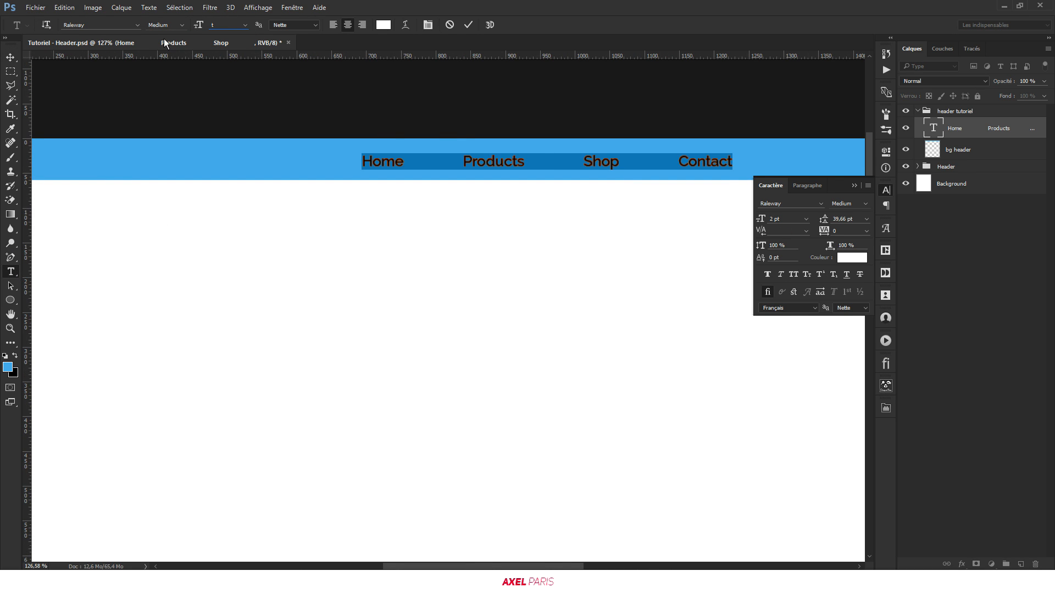
pyautogui.hotkey('ctrl', 'shift', ',')
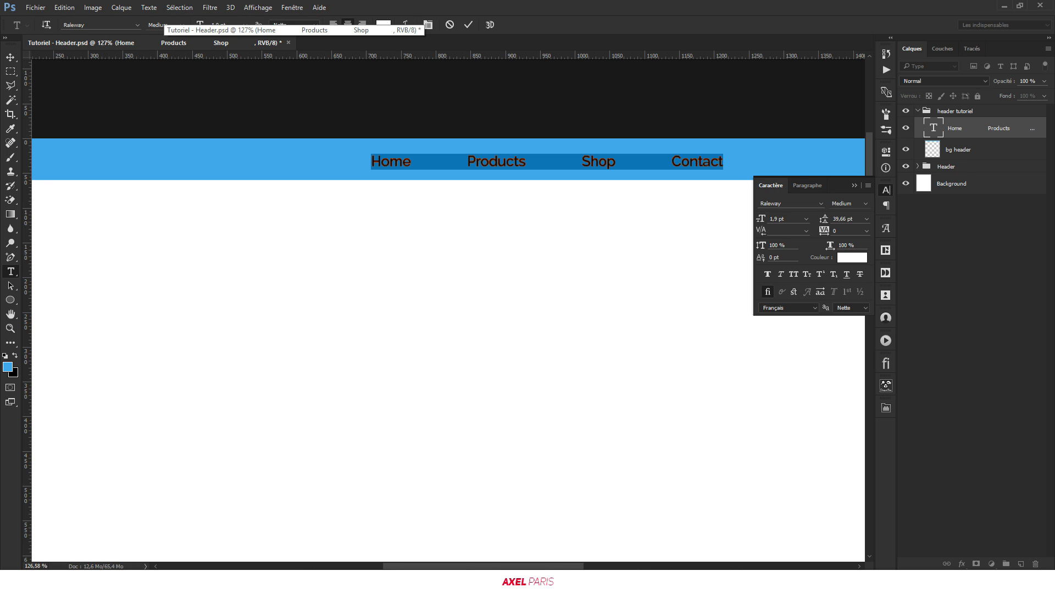
pyautogui.click(10, 57)
pyautogui.scroll(-3, 235, 152)
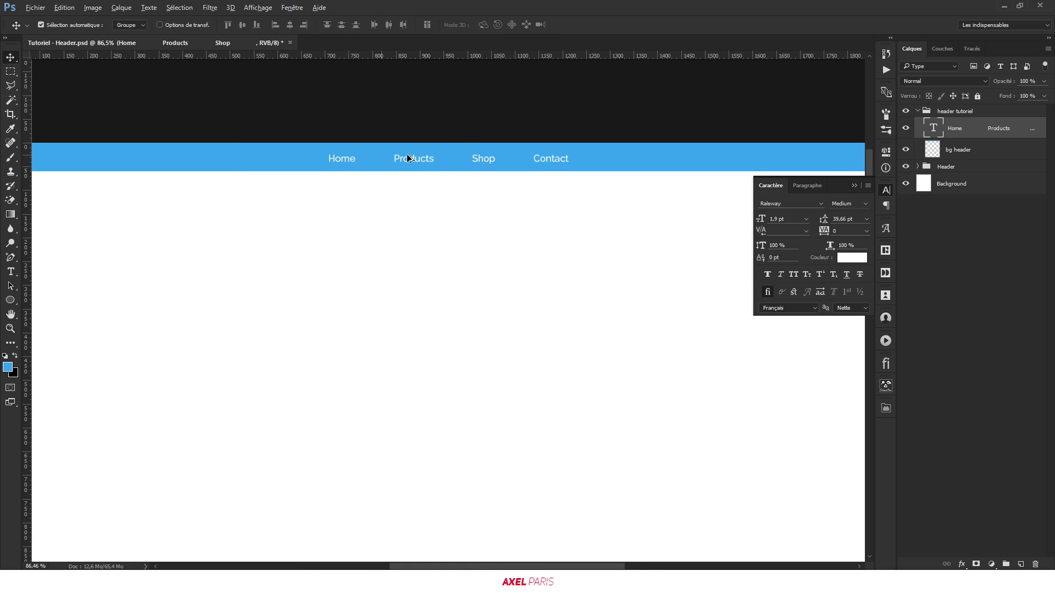
# Centre the menu text in the blue header band at X 960 px, Y 30 px using Free Transform
pyautogui.hotkey('ctrl', 't')
pyautogui.moveTo(488, 162); pyautogui.dragTo(466, 157)
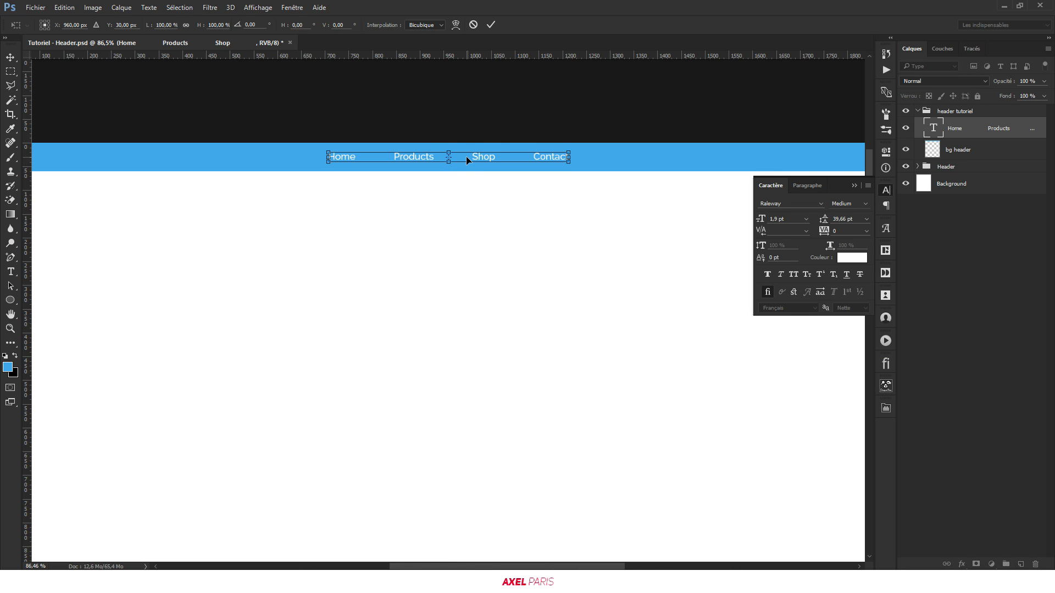
pyautogui.press('Return')
pyautogui.scroll(5, 464, 159)
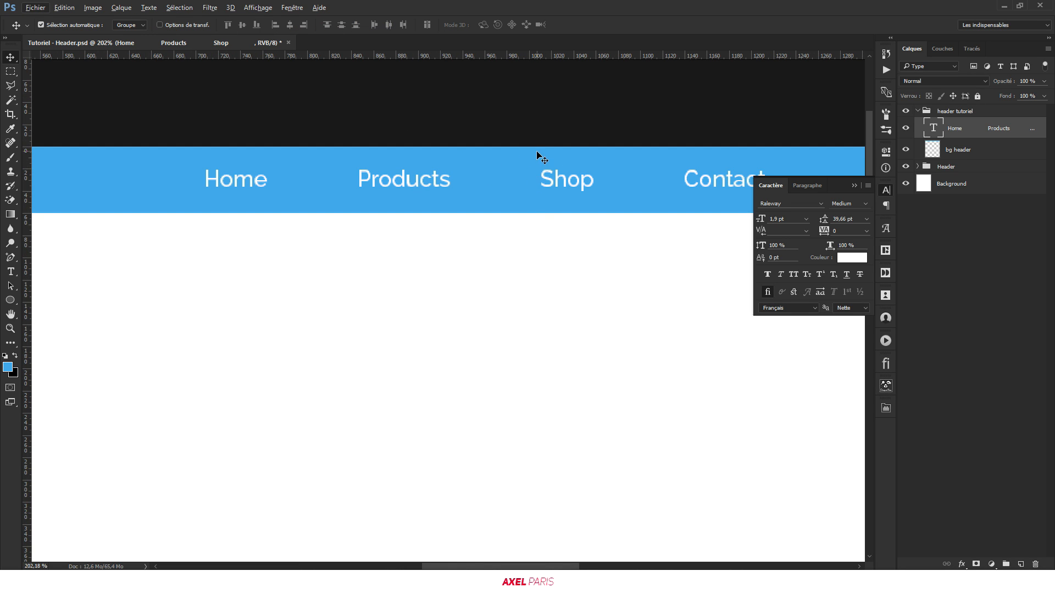
pyautogui.scroll(-2, 253, 213)
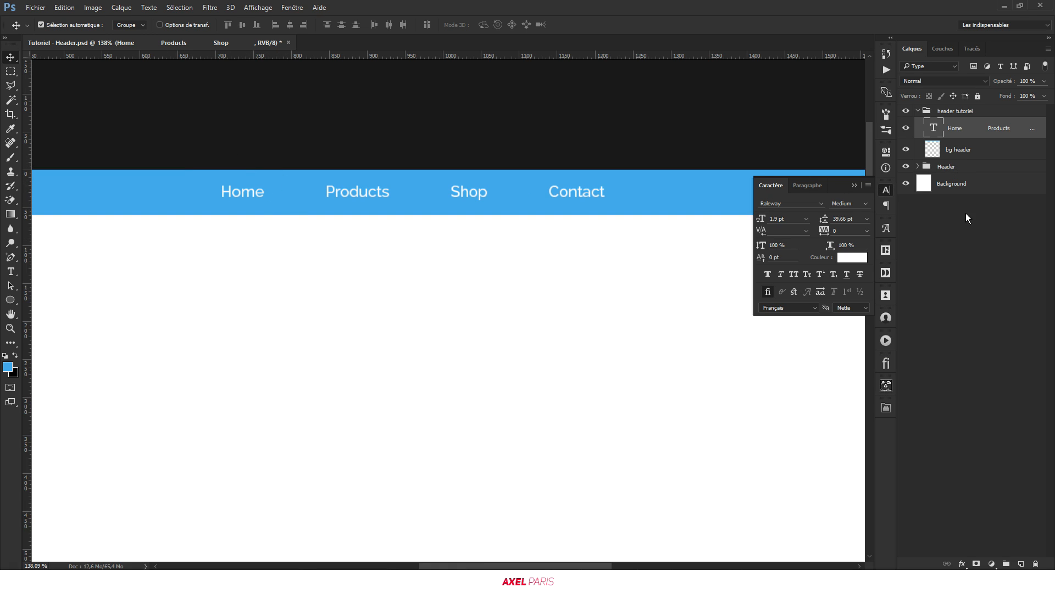
# Create a new layer above the menu text and fill it with white (ffffff)
pyautogui.click(1021, 564)
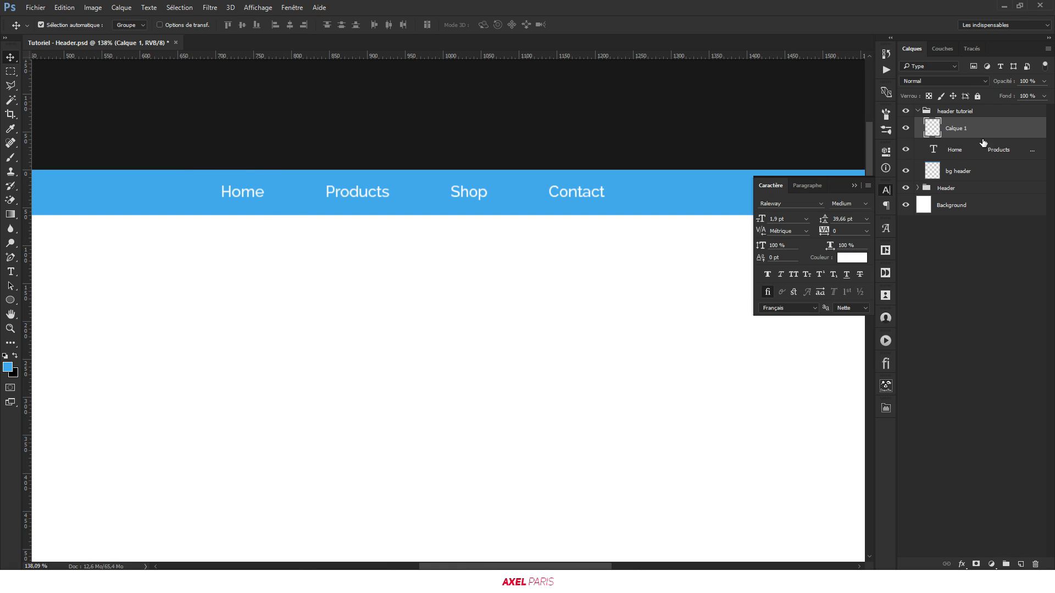
pyautogui.click(7, 367)
pyautogui.click(416, 229)
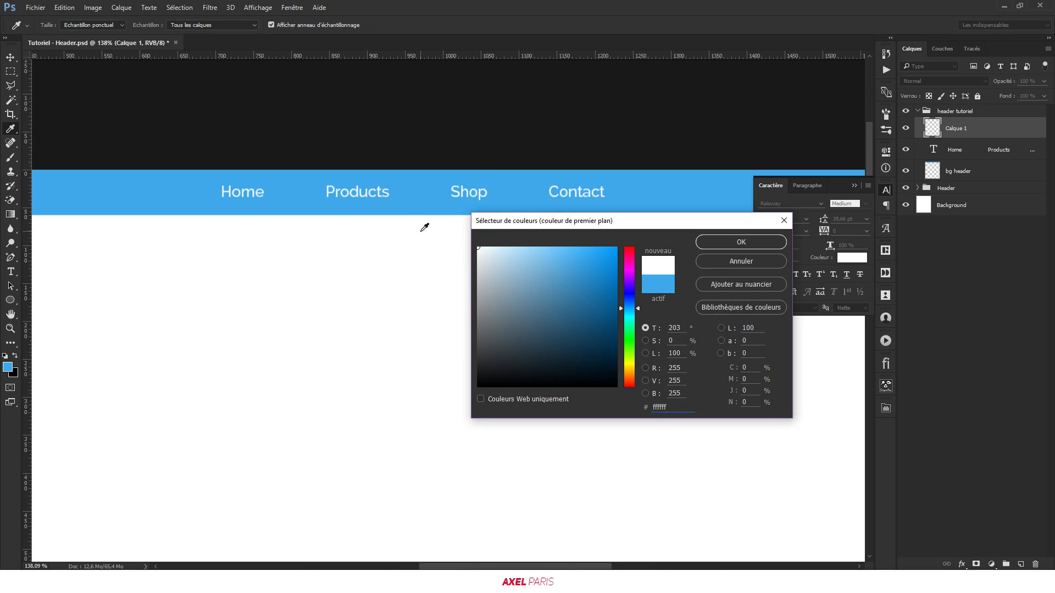
pyautogui.press('Return')
pyautogui.hotkey('alt', 'BackSpace')
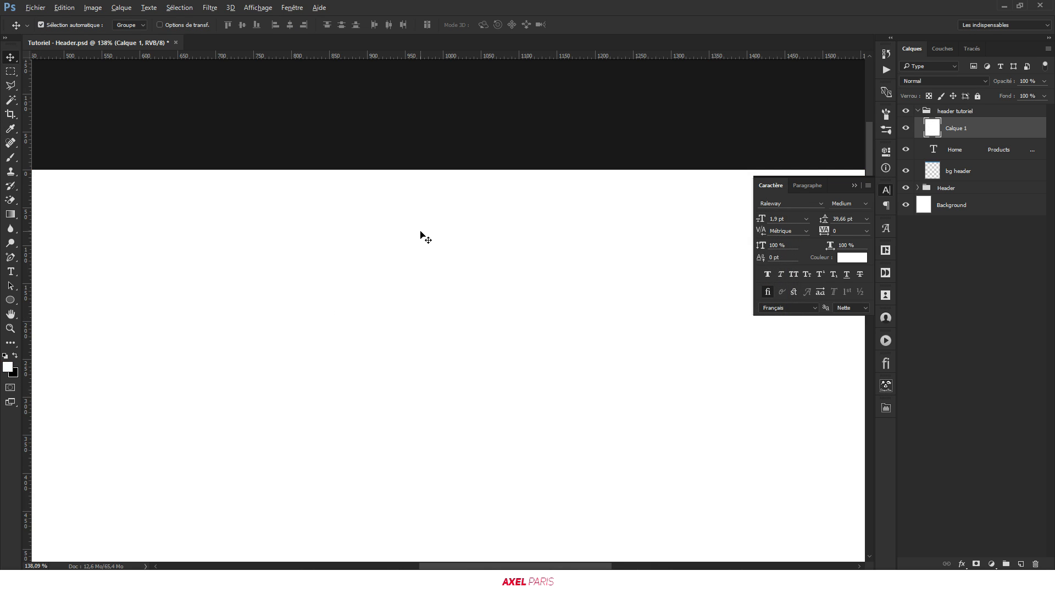
# Scale the white layer down to a rectangle as tall as the blue header band, covering the "Home" area
pyautogui.scroll(-10, 407, 200)
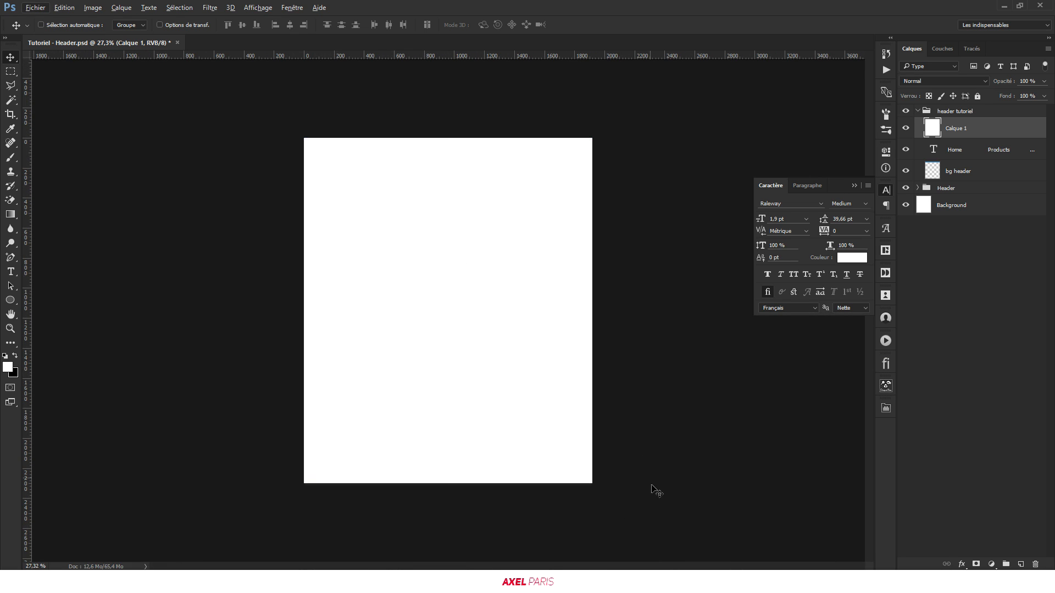
pyautogui.hotkey('ctrl', 't')
pyautogui.moveTo(594, 487); pyautogui.dragTo(423, 149)
pyautogui.scroll(6, 424, 149)
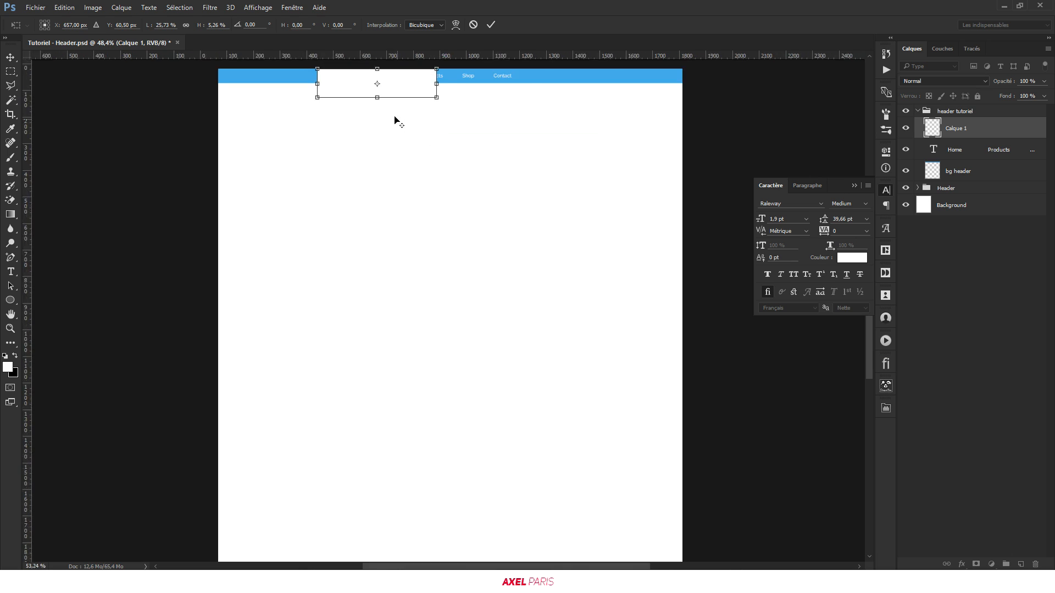
pyautogui.scroll(6, 471, 172)
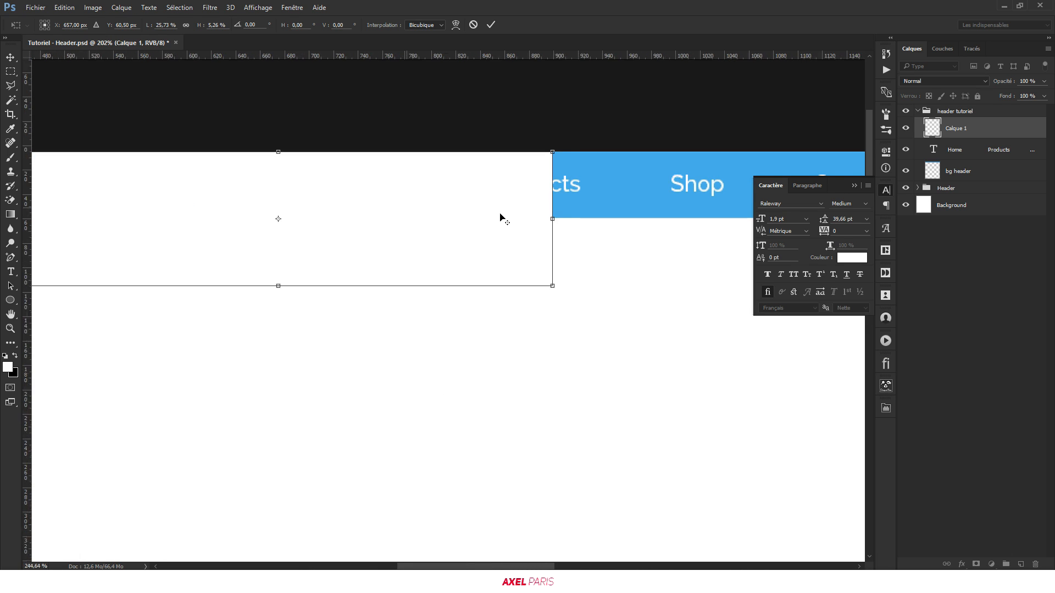
pyautogui.moveTo(570, 306); pyautogui.dragTo(464, 174)
pyautogui.press('Return')
# Place the white rectangle's layer beneath the menu text layer and set its opacity to 10%
pyautogui.moveTo(956, 128); pyautogui.dragTo(981, 159)
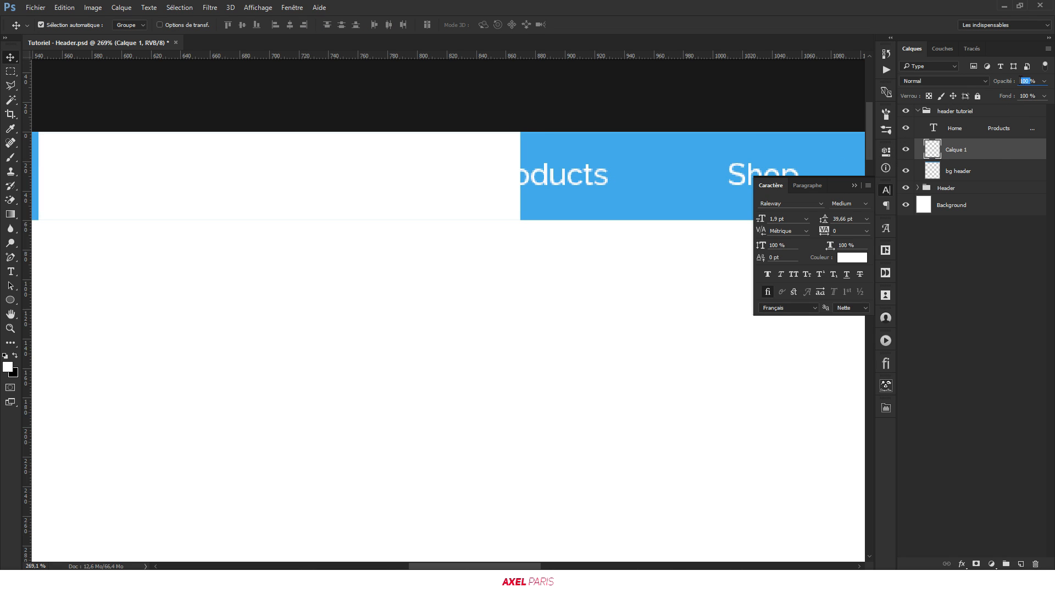
pyautogui.write('10')
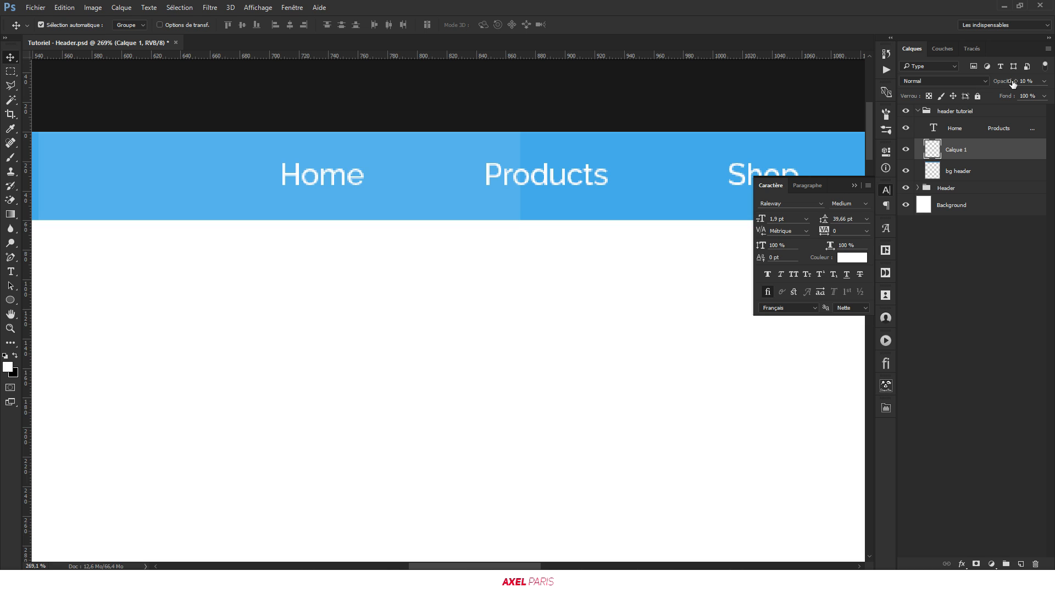
# Narrow the translucent rectangle to about 44% of its width and centre it behind "Home"
pyautogui.hotkey('ctrl', 't')
pyautogui.moveTo(358, 195); pyautogui.dragTo(417, 189)
pyautogui.moveTo(575, 182); pyautogui.dragTo(385, 176)
pyautogui.moveTo(456, 172); pyautogui.dragTo(381, 179)
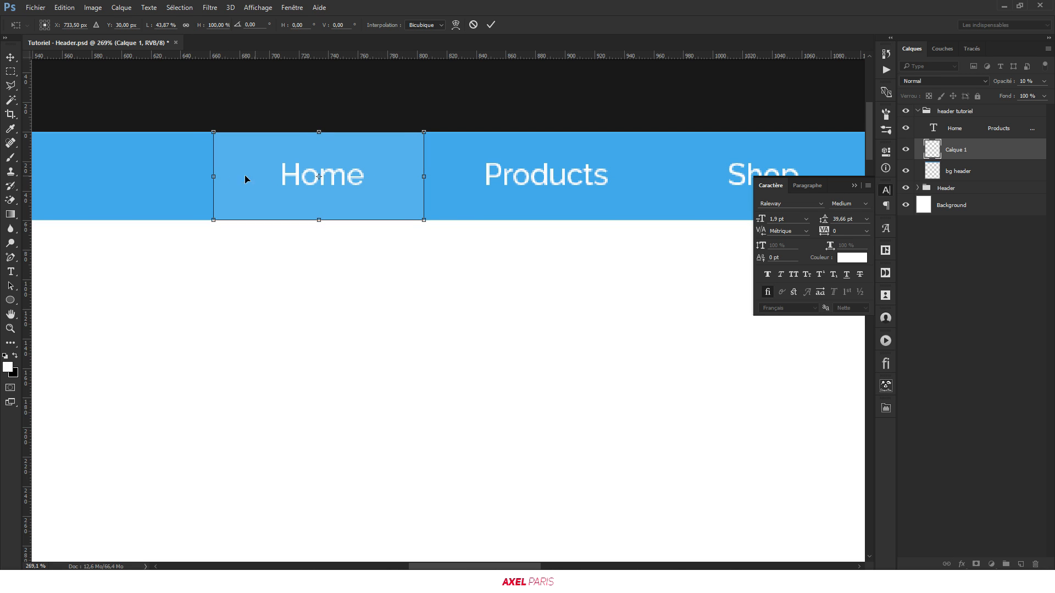
pyautogui.moveTo(208, 174); pyautogui.dragTo(209, 175)
pyautogui.press('Return')
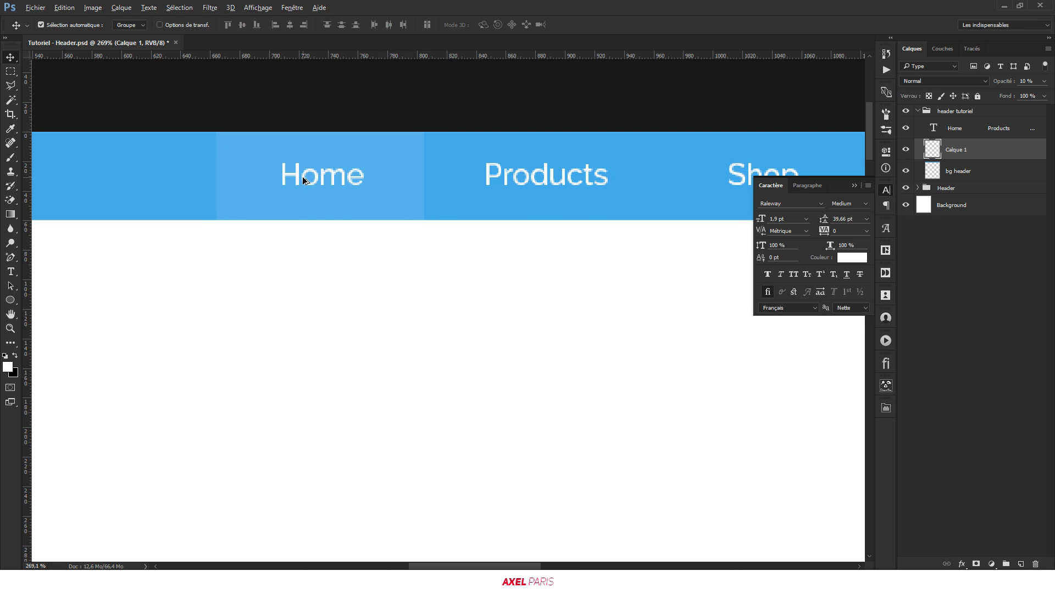
# Examine the header with the "Home" highlight at several zoom levels, with the interface panels hidden and shown
pyautogui.scroll(-5, 301, 178)
pyautogui.scroll(-2, 285, 165)
pyautogui.press('Tab')
pyautogui.scroll(2, 494, 165)
pyautogui.scroll(-1, 741, 226)
pyautogui.scroll(1, 200, 183)
pyautogui.scroll(1, 159, 188)
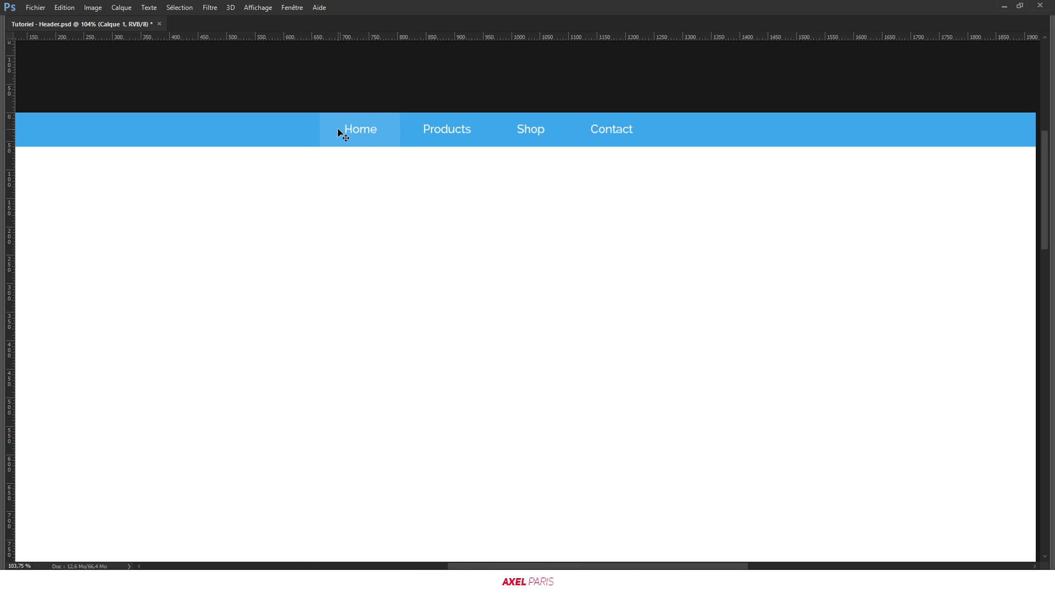
pyautogui.scroll(-4, 374, 130)
pyautogui.scroll(4, 374, 132)
pyautogui.press('Tab')
pyautogui.scroll(-4, 371, 231)
pyautogui.scroll(4, 404, 114)
pyautogui.scroll(4, 481, 216)
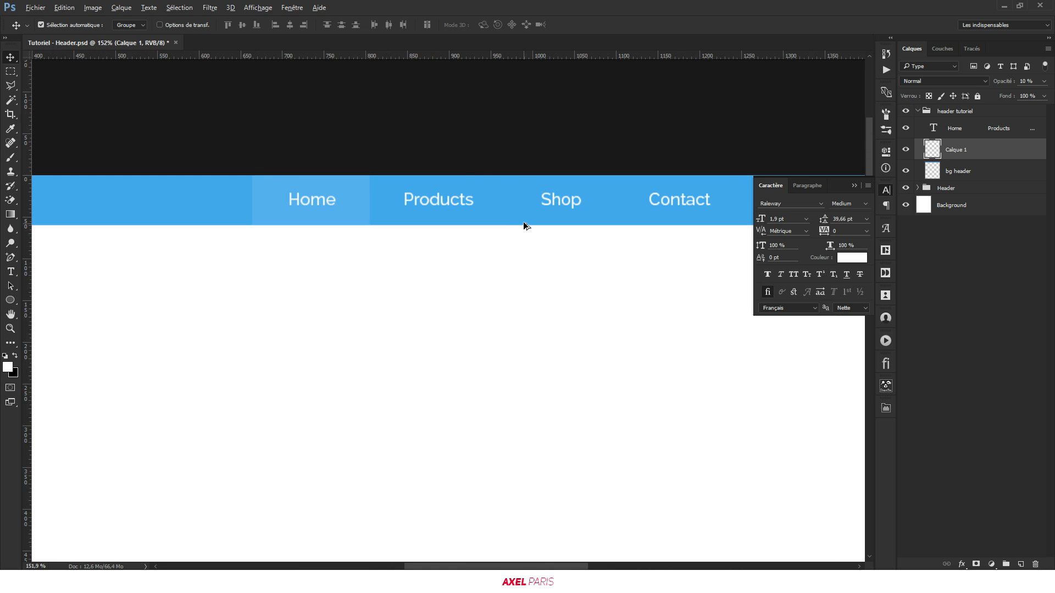
pyautogui.scroll(2, 322, 182)
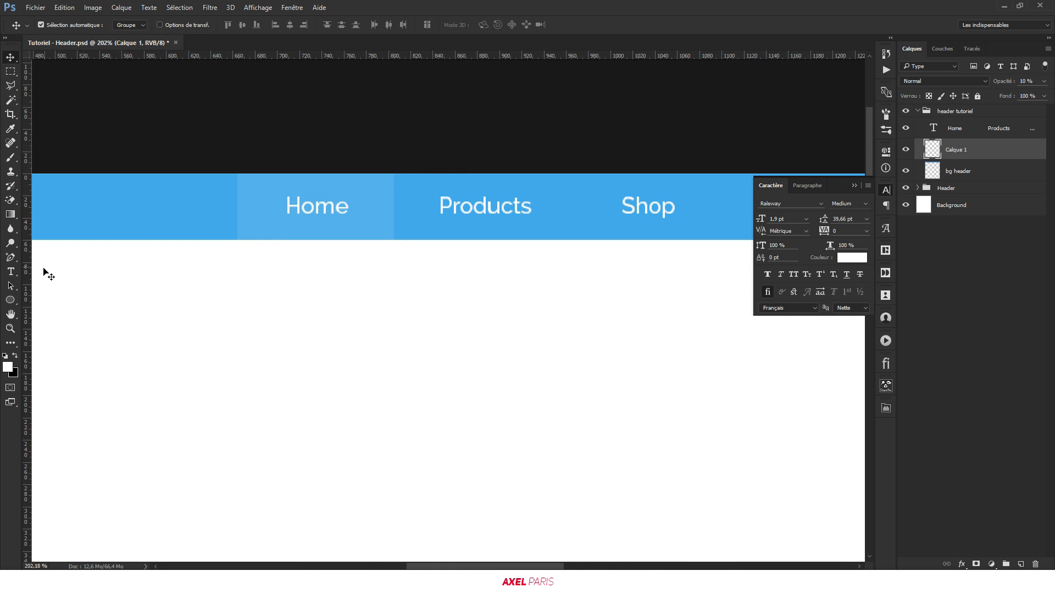
# Change the font of the whole menu text to Lato Light and commit it
pyautogui.click(10, 272)
pyautogui.click(326, 206)
pyautogui.hotkey('ctrl', 'a')
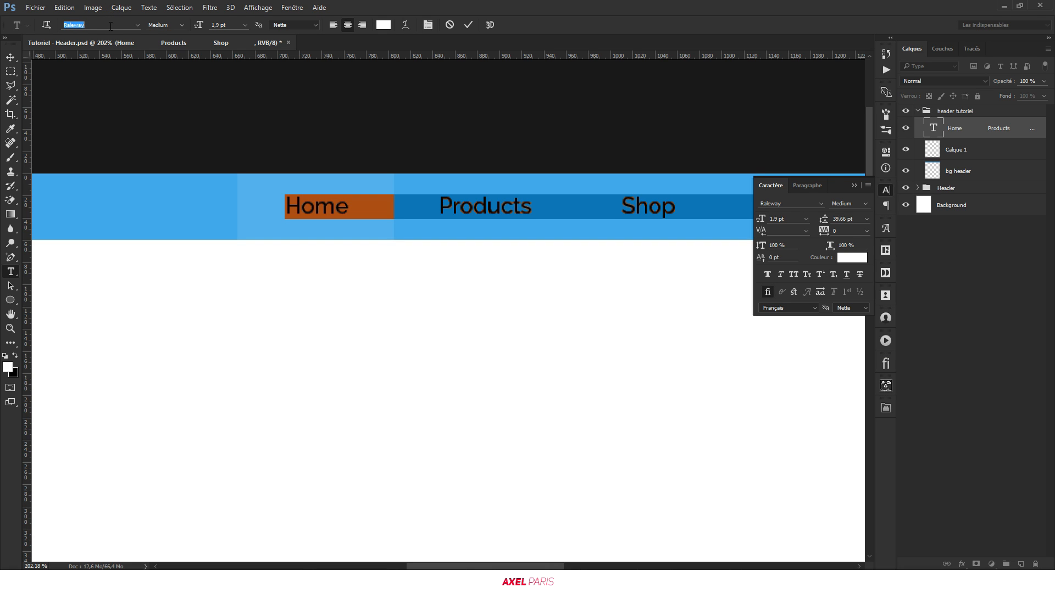
pyautogui.write('laot')
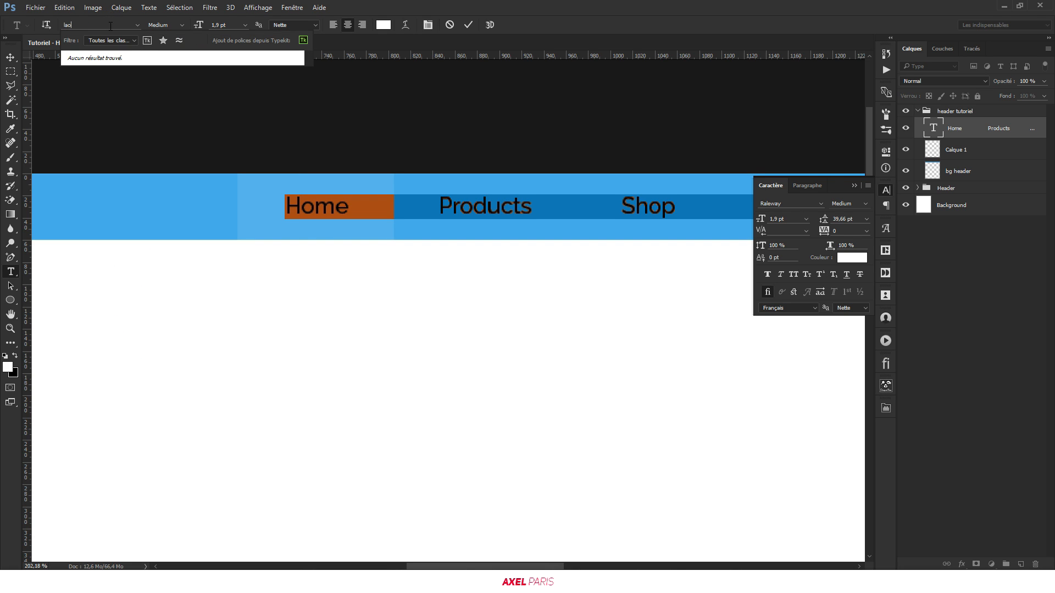
pyautogui.press('BackSpace')
pyautogui.write('to')
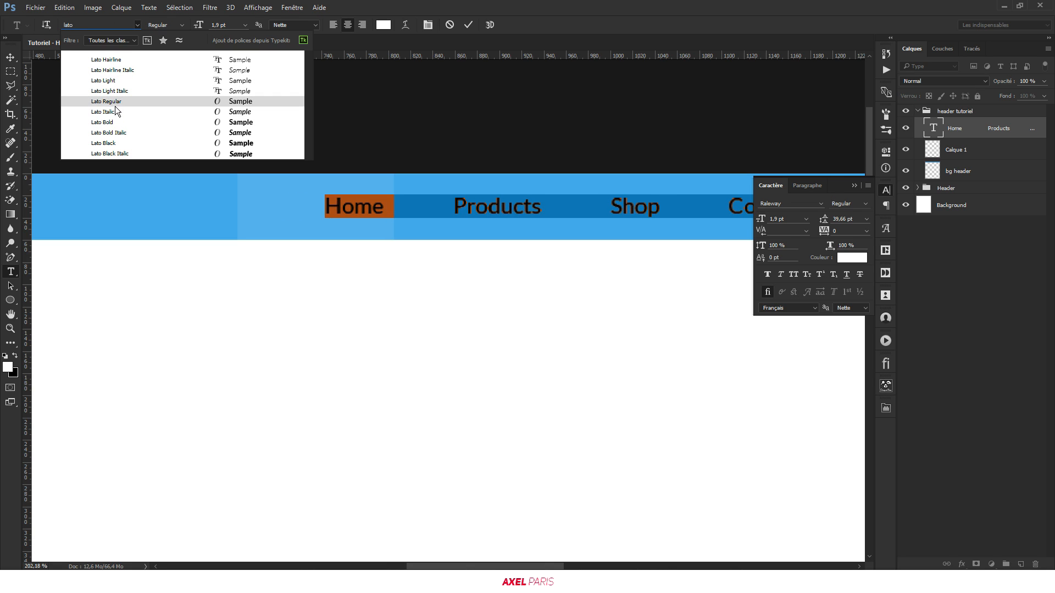
pyautogui.click(115, 81)
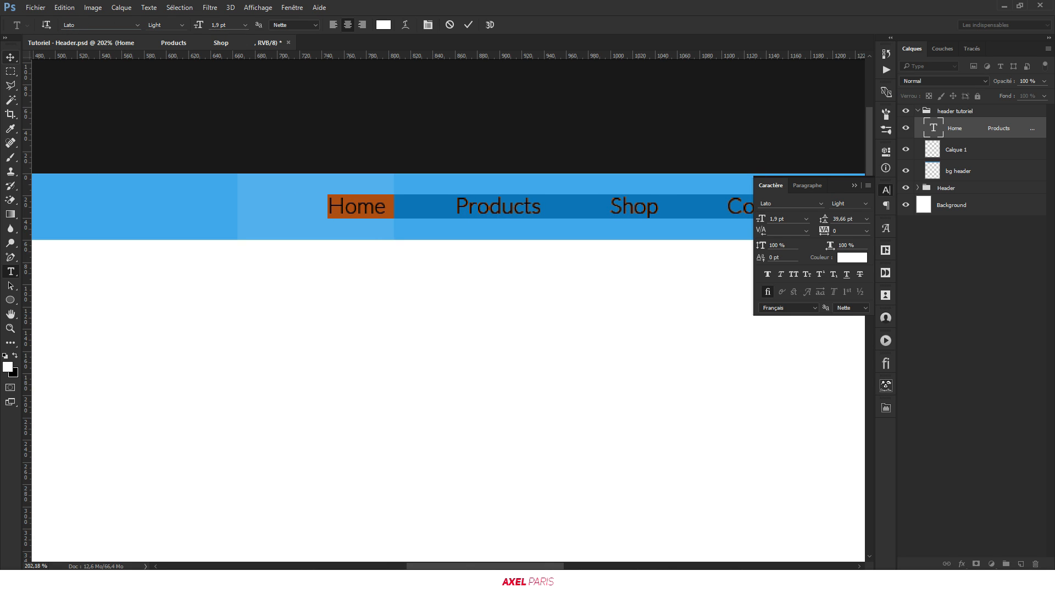
pyautogui.click(10, 57)
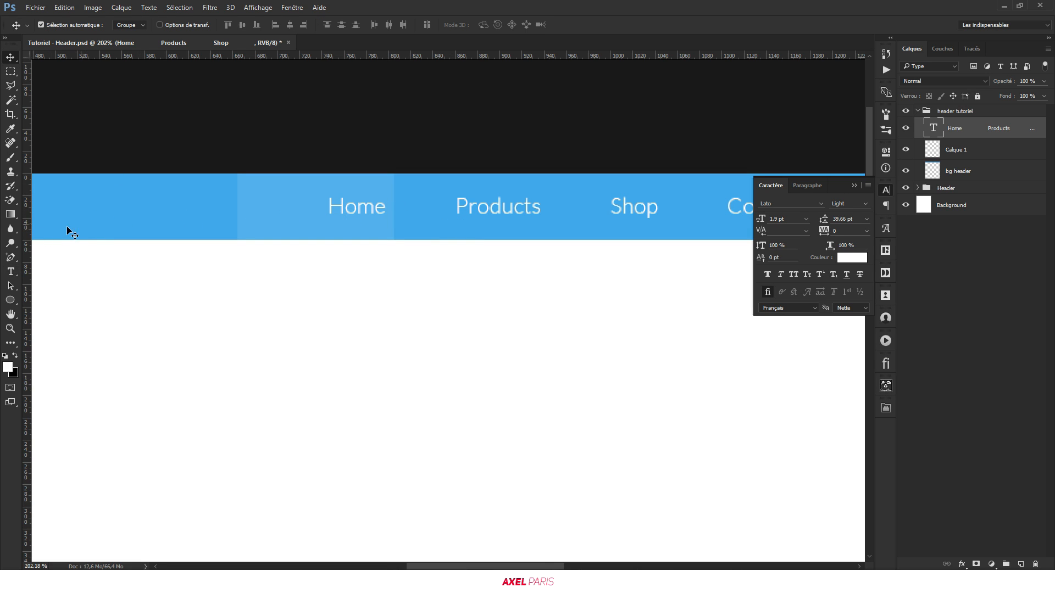
# Reposition and narrow the translucent rectangle on Calque 1 so it is centred behind the "Home" text
pyautogui.click(981, 152)
pyautogui.hotkey('ctrl', 't')
pyautogui.moveTo(373, 177); pyautogui.dragTo(381, 204)
pyautogui.moveTo(263, 207); pyautogui.dragTo(290, 207)
pyautogui.press('Return')
pyautogui.scroll(-5, 322, 212)
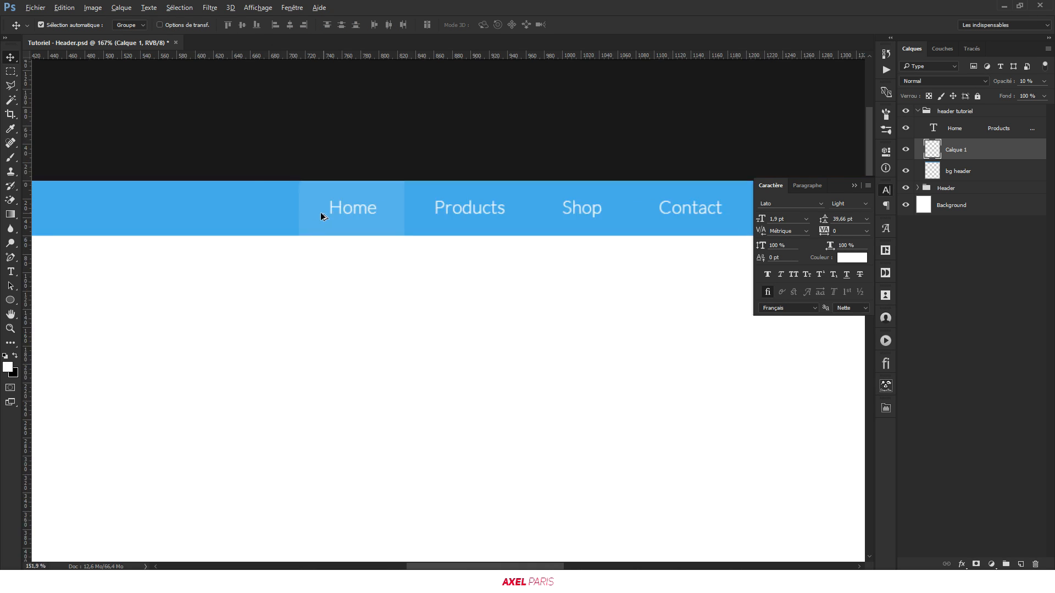
pyautogui.scroll(3, 307, 204)
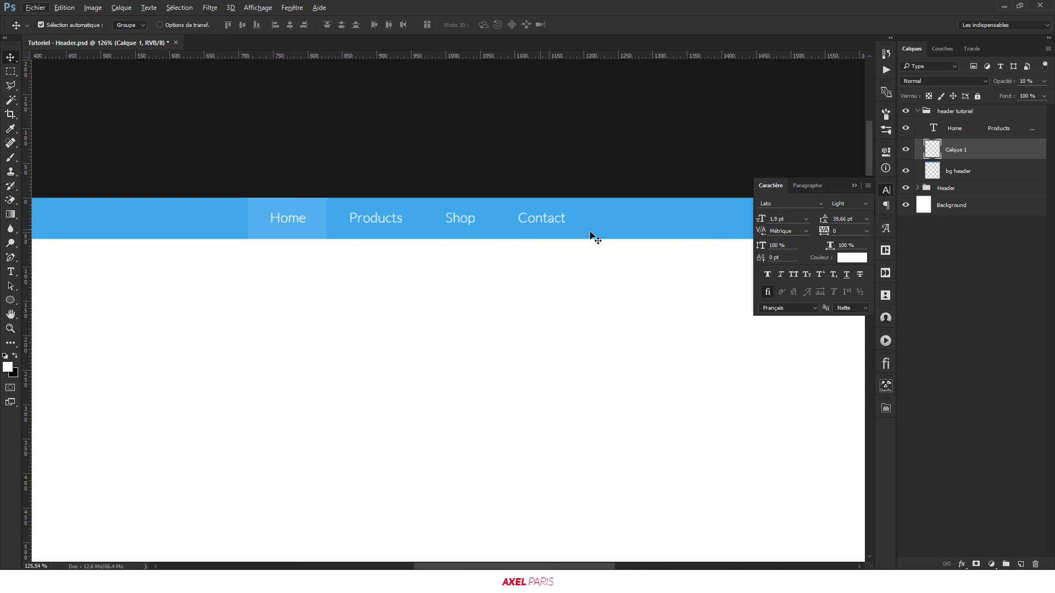
# Recolour the "Home" highlight rectangle black by filling a selection of its layer's shape, and deselect
pyautogui.keyDown('ctrl'); pyautogui.click(934, 153); pyautogui.keyUp('ctrl')
pyautogui.click(14, 355)
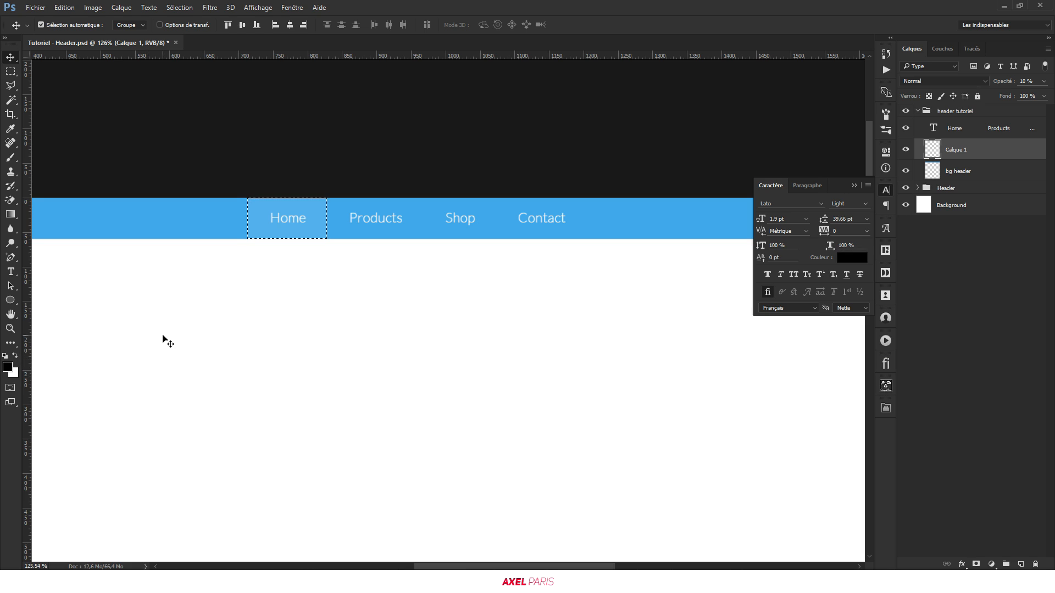
pyautogui.hotkey('alt', 'BackSpace')
pyautogui.hotkey('ctrl', 'd')
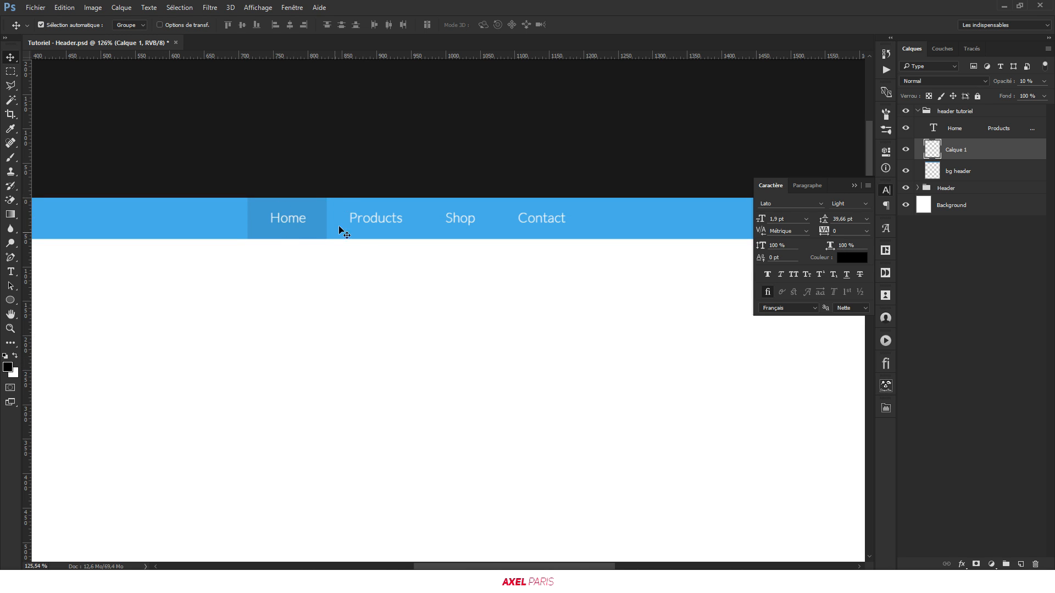
pyautogui.scroll(-3, 415, 174)
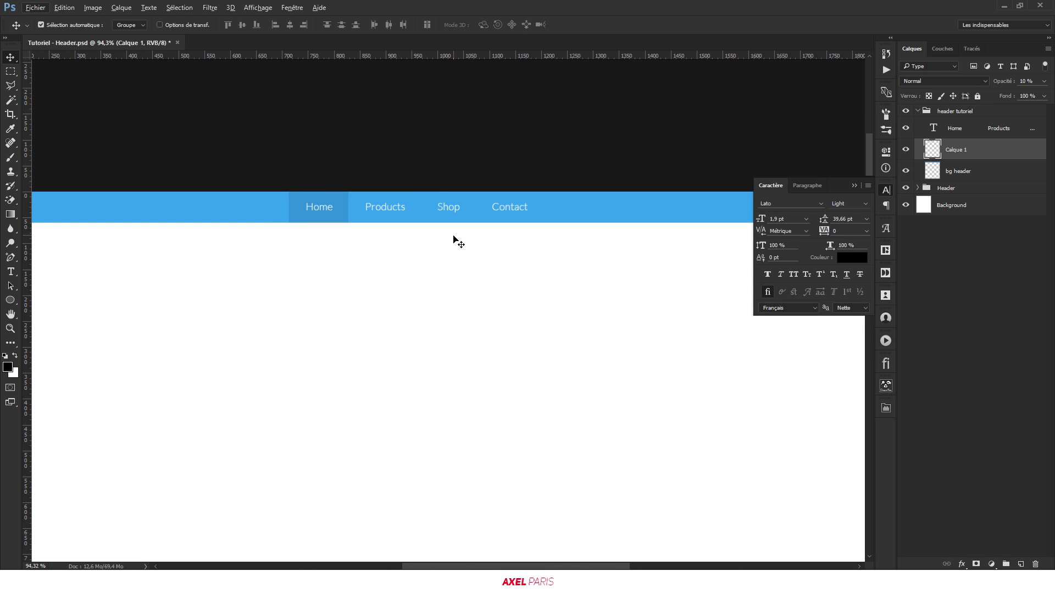
# Collapse the header tutoriel group and the character settings, and hide that group from the canvas
pyautogui.press('alt')
pyautogui.scroll(-3, 417, 197)
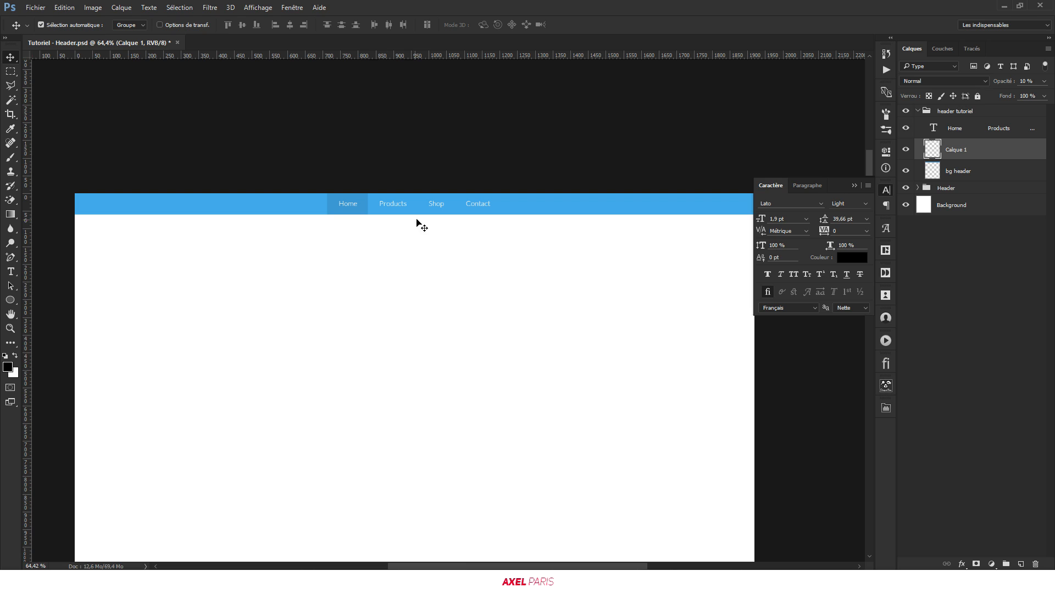
pyautogui.click(920, 111)
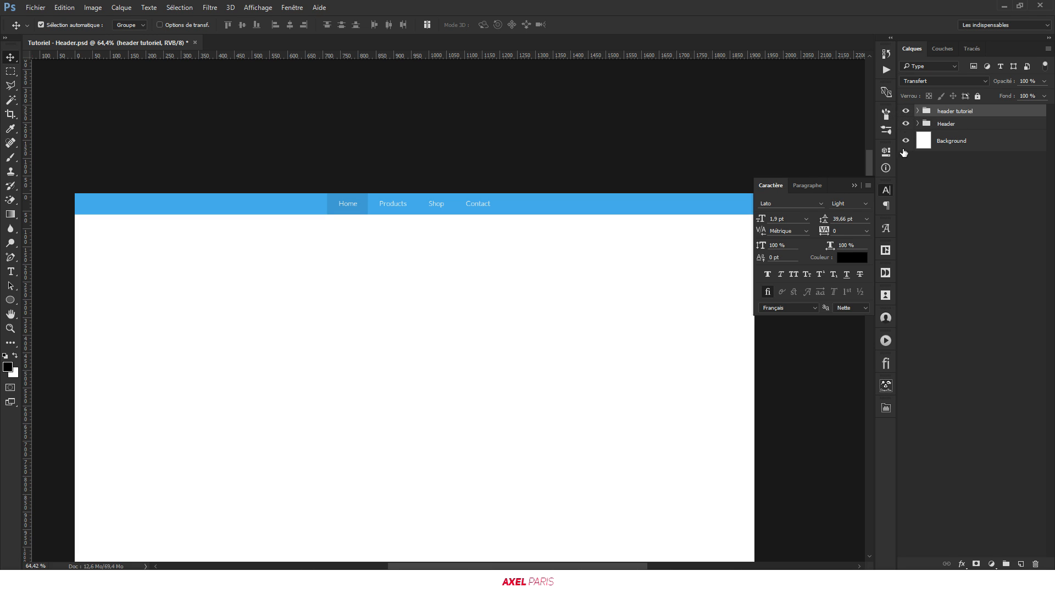
pyautogui.click(852, 186)
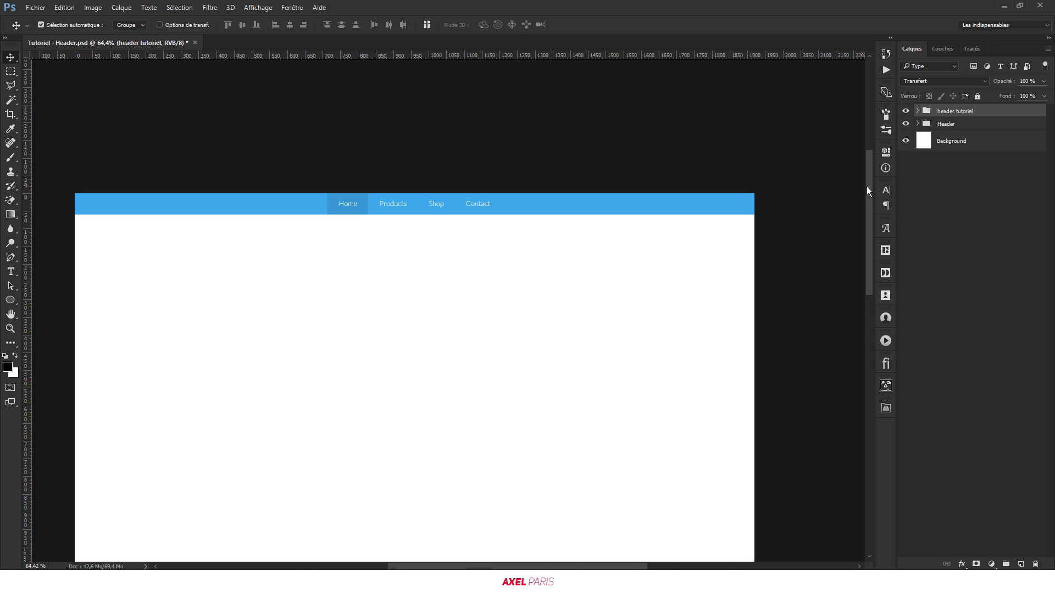
pyautogui.click(906, 112)
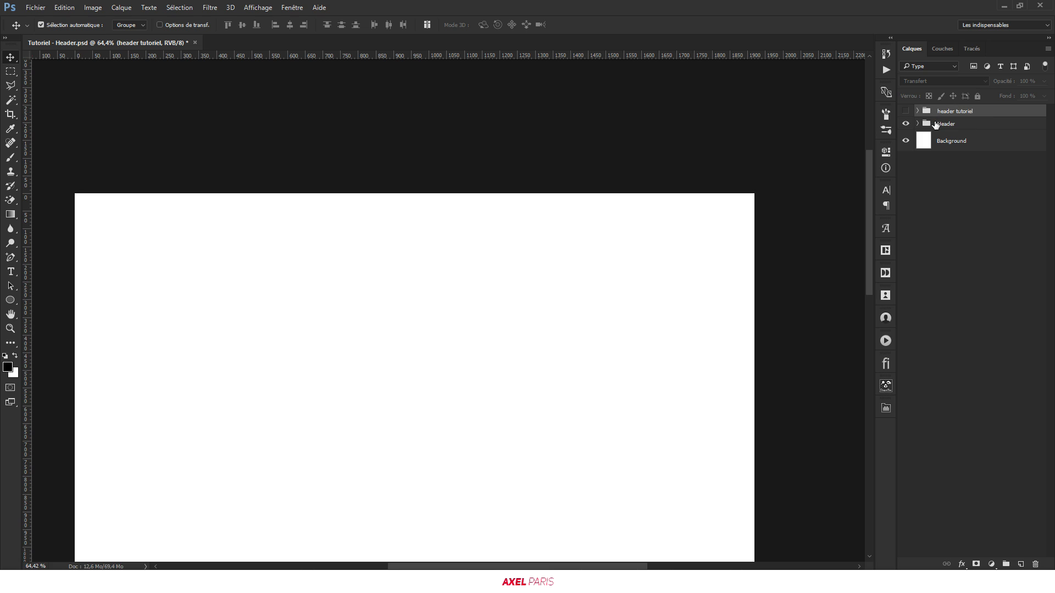
# Expand the Header group and make its Header #1 subgroup visible for viewing
pyautogui.click(918, 125)
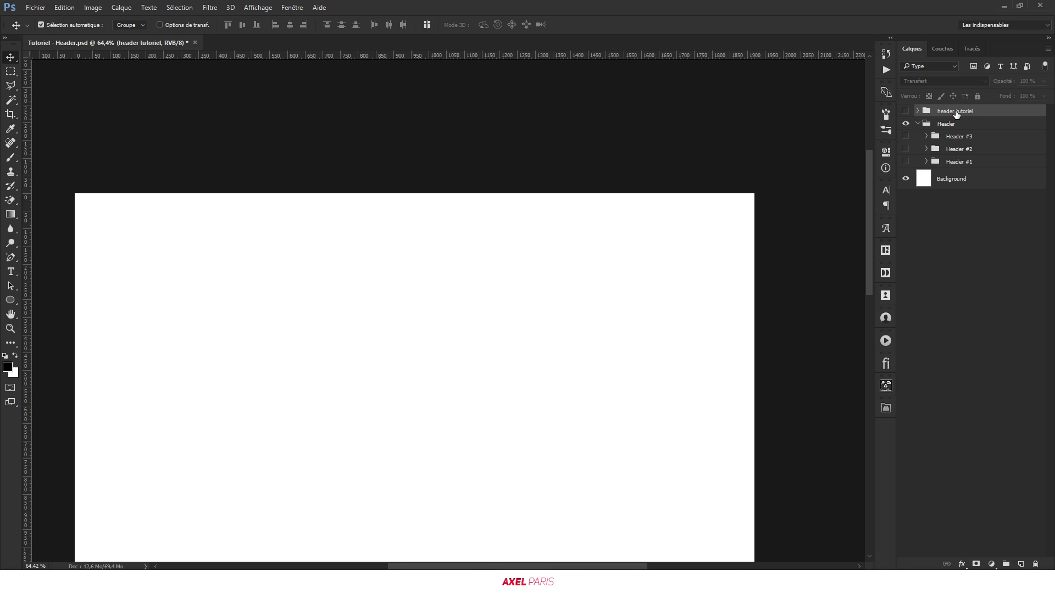
pyautogui.click(906, 162)
pyautogui.scroll(-4, 626, 218)
pyautogui.scroll(4, 486, 199)
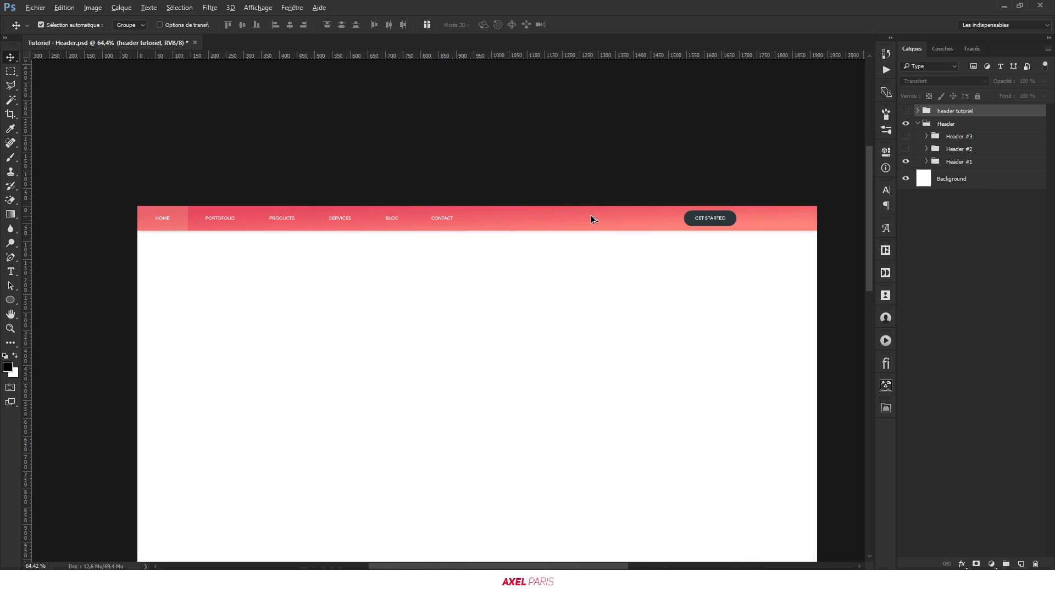
pyautogui.scroll(2, 466, 229)
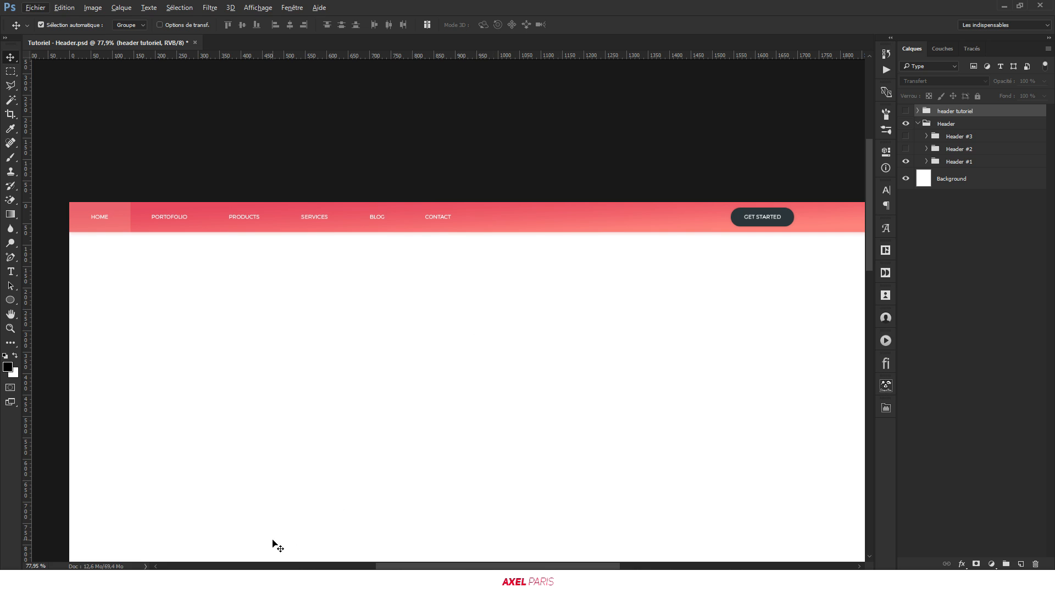
pyautogui.scroll(-1, 399, 511)
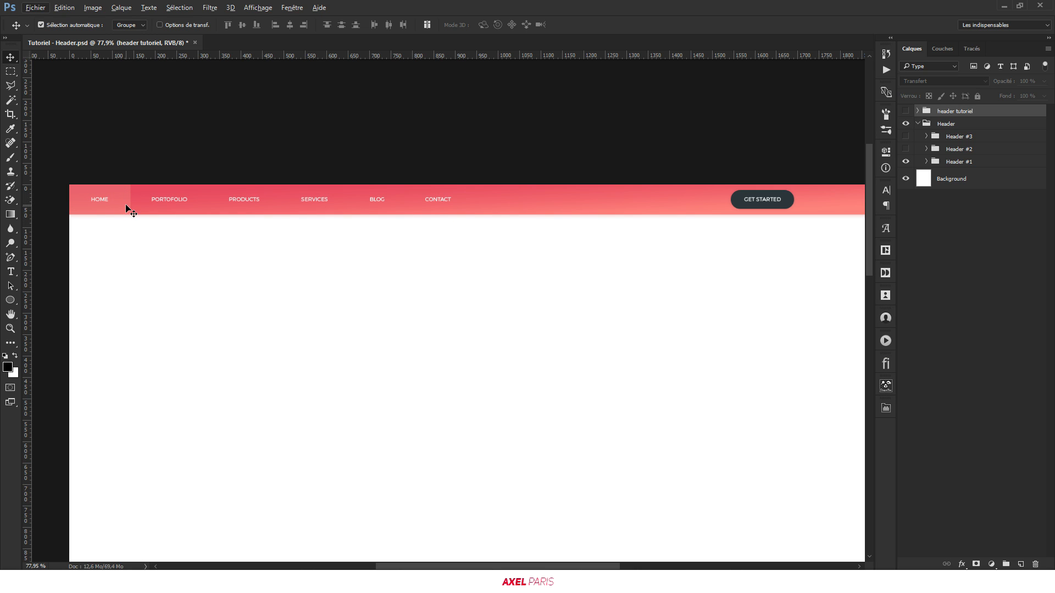
# Open the layer style of Header #1's Background Header layer and set its gradient overlay angle to -90°
pyautogui.click(928, 163)
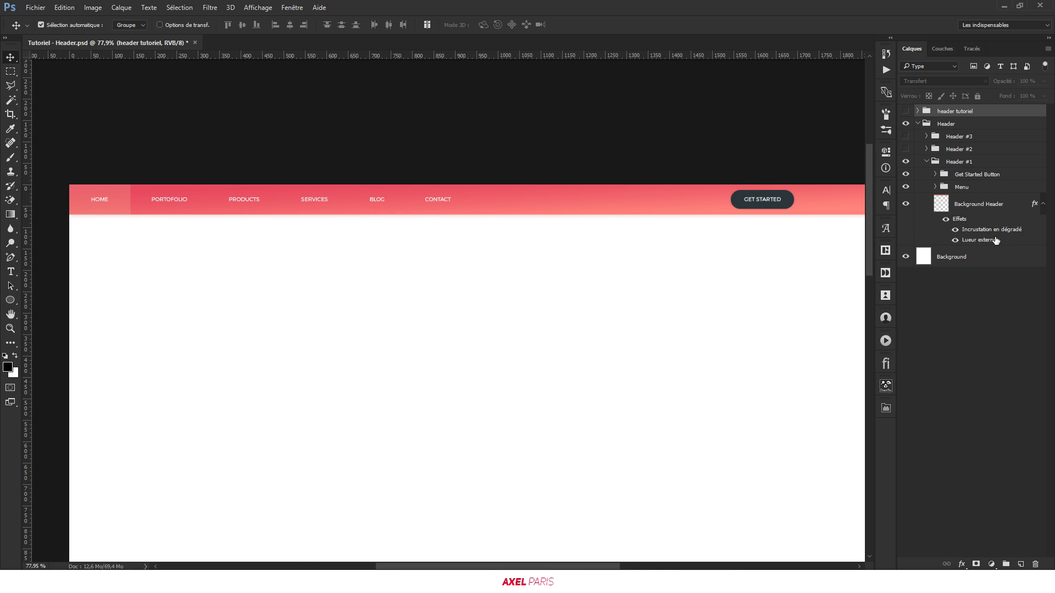
pyautogui.click(980, 211)
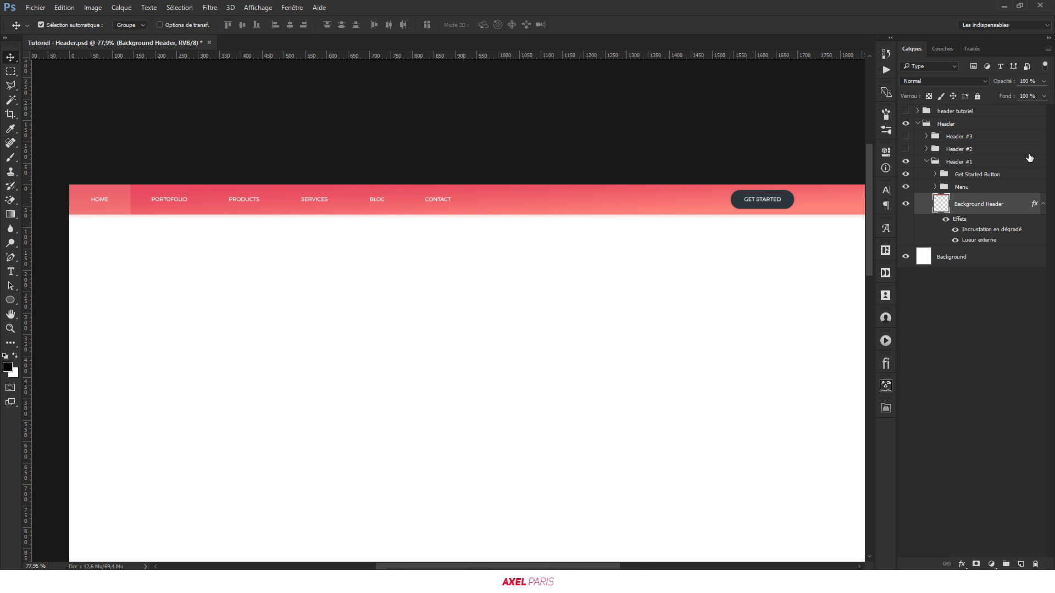
pyautogui.doubleClick(1018, 202)
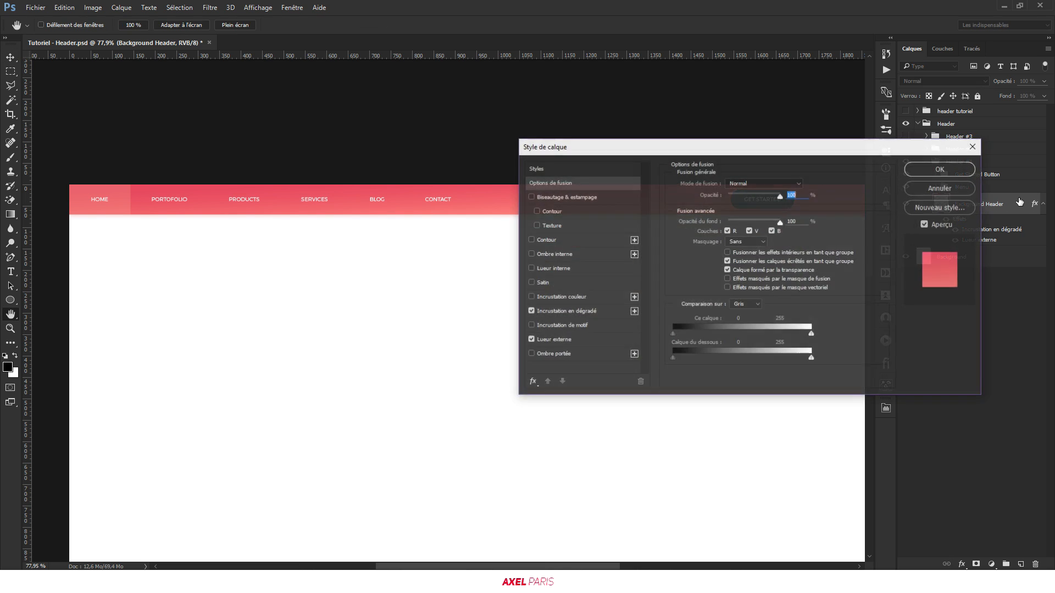
pyautogui.moveTo(667, 144); pyautogui.dragTo(654, 92)
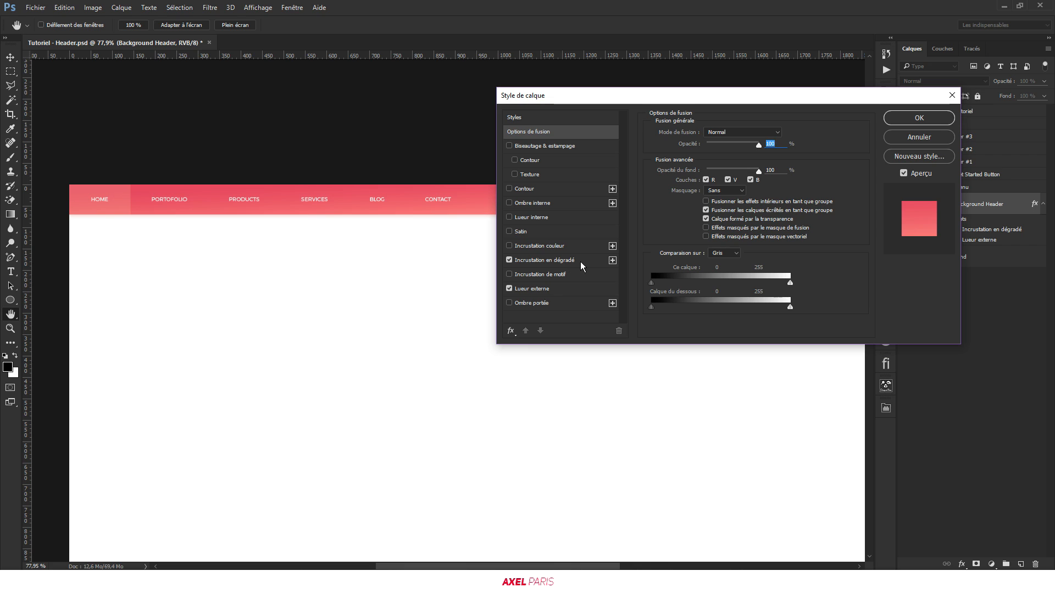
pyautogui.click(596, 260)
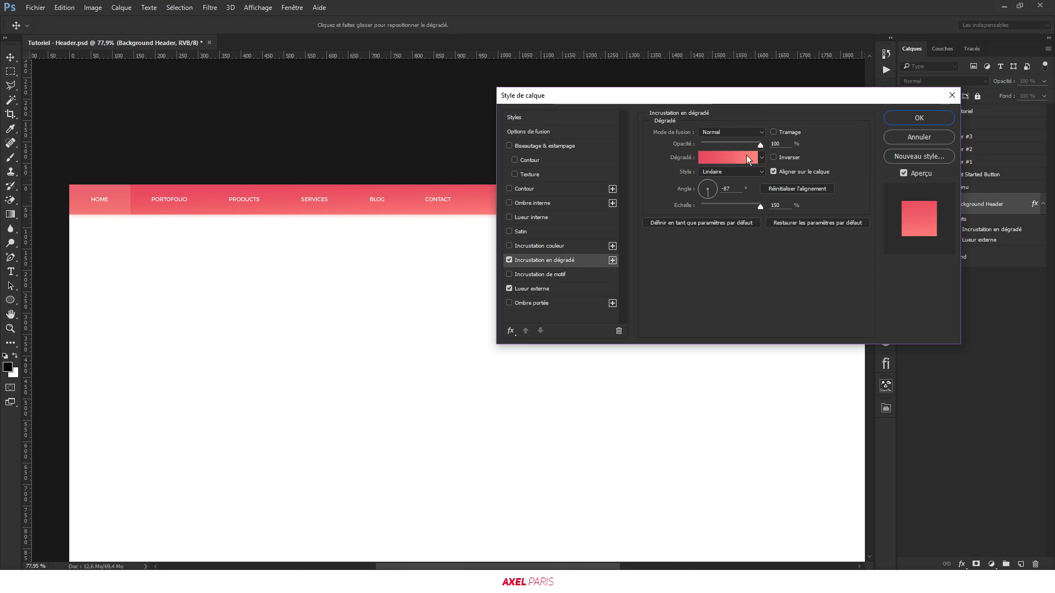
pyautogui.click(729, 189)
pyautogui.write('90')
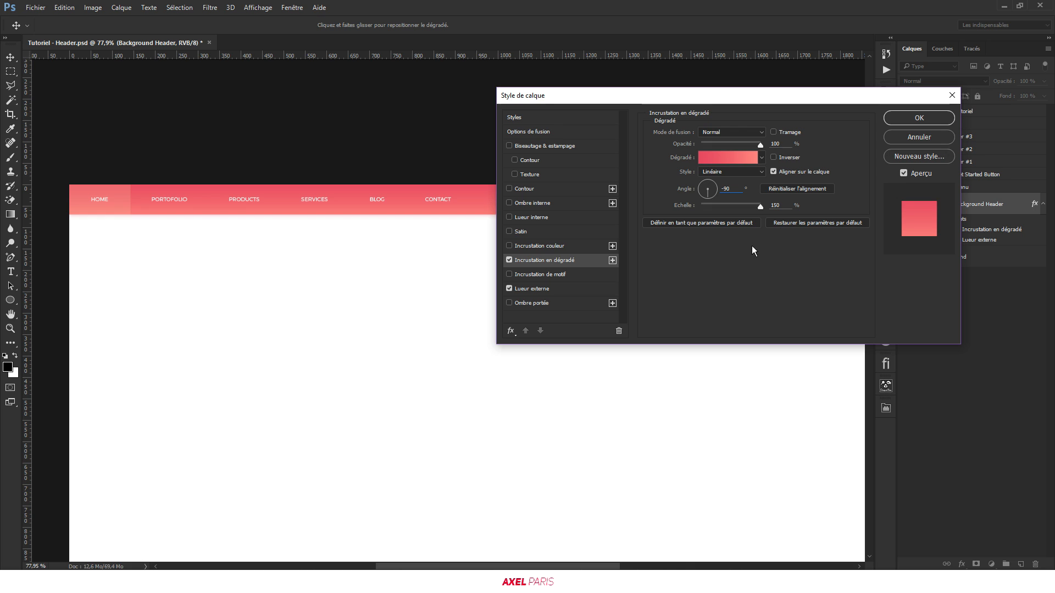
# Try the bright red fd0425 as the starting colour of the gradient overlay, cancel the colour choice and leave the gradient editor
pyautogui.click(710, 158)
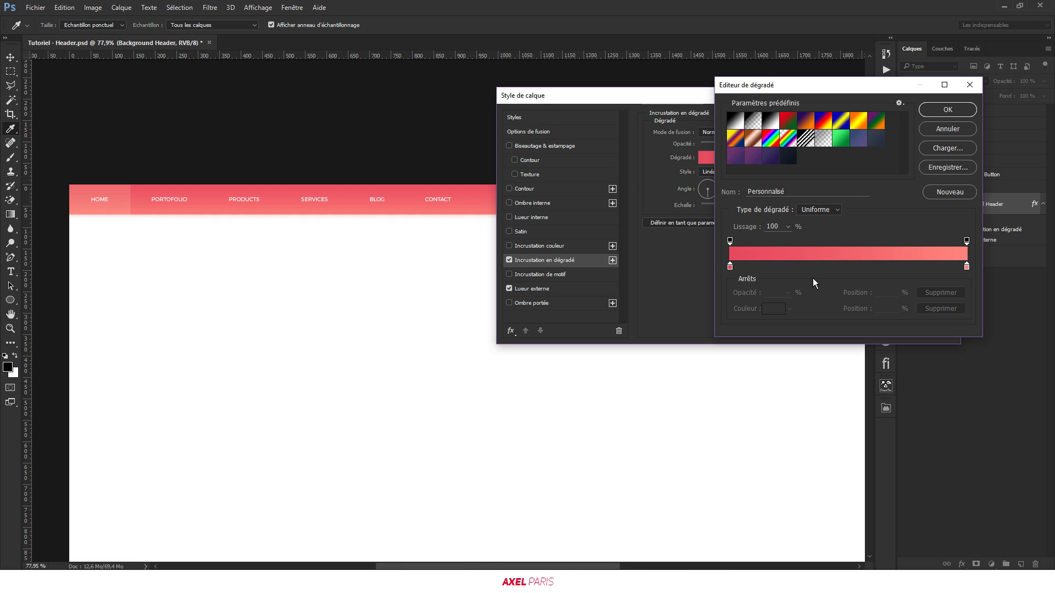
pyautogui.click(729, 267)
pyautogui.click(772, 308)
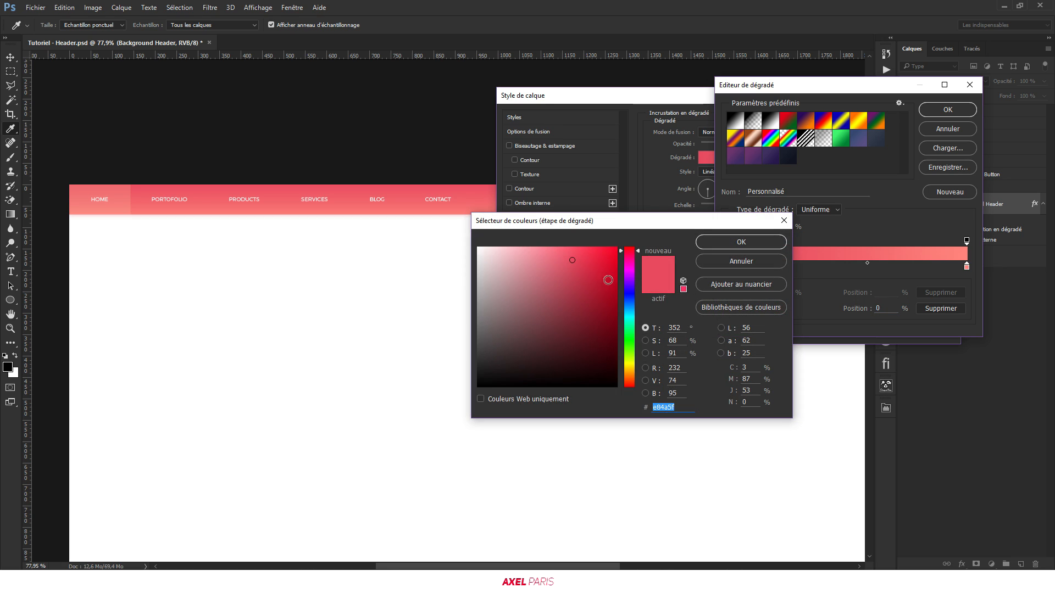
pyautogui.moveTo(579, 261); pyautogui.dragTo(614, 249)
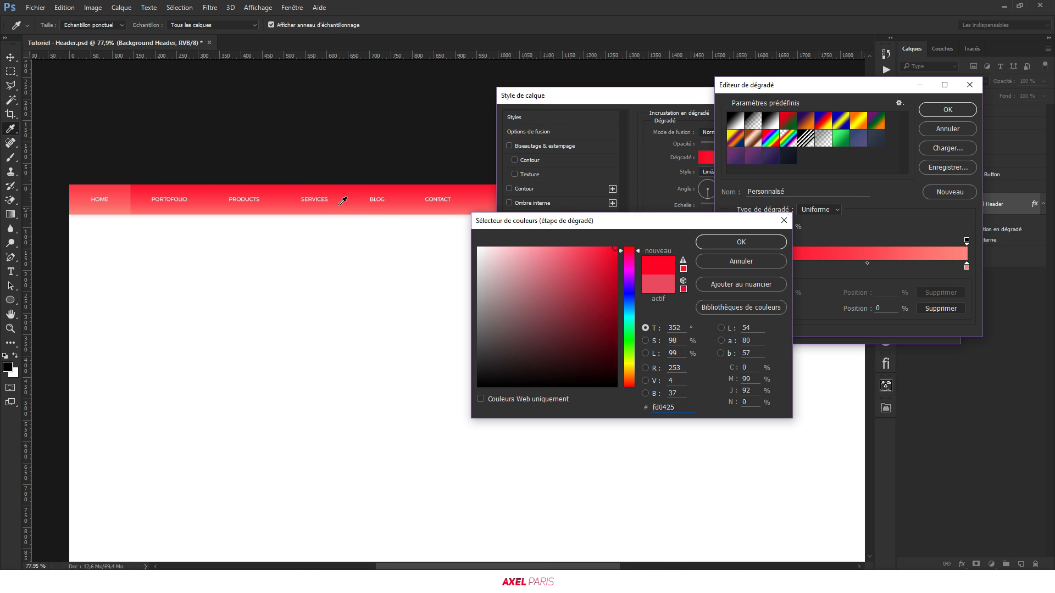
pyautogui.click(731, 264)
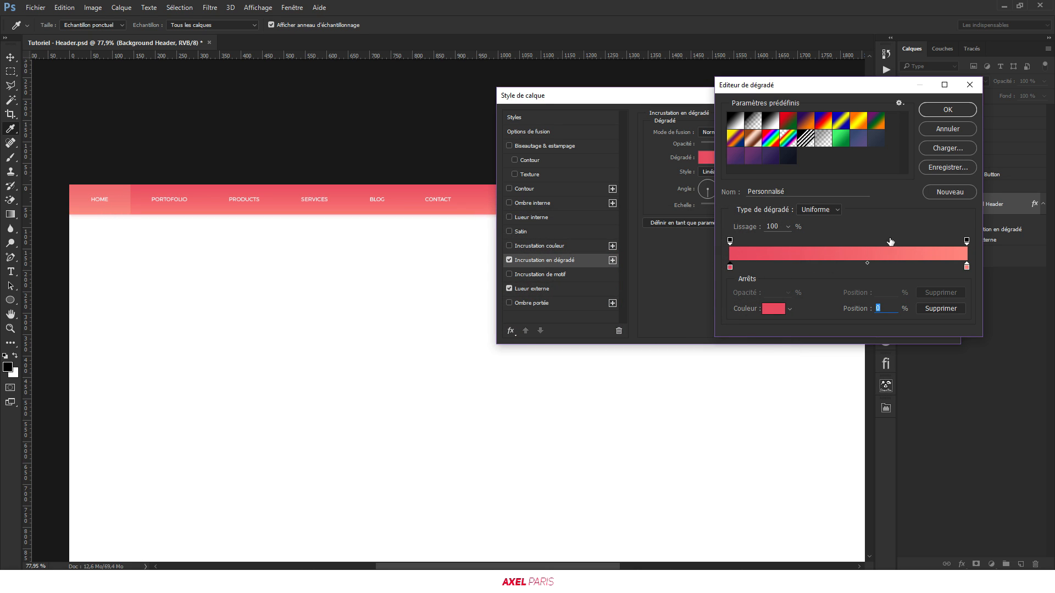
pyautogui.click(947, 109)
# Review the Background Header's outer glow settings and apply the layer style
pyautogui.click(579, 290)
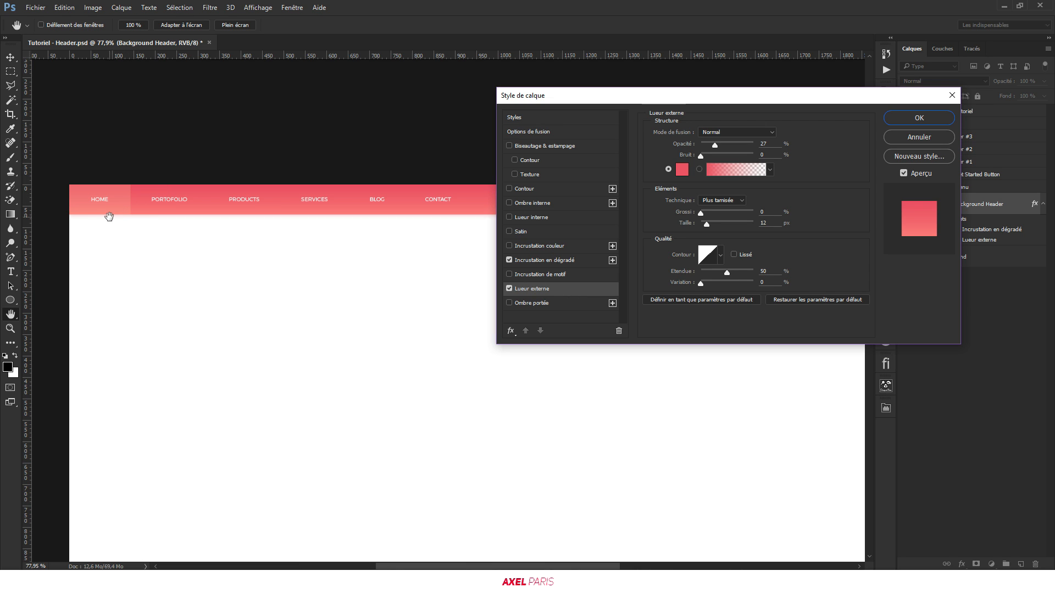
pyautogui.click(926, 118)
pyautogui.scroll(10, 429, 234)
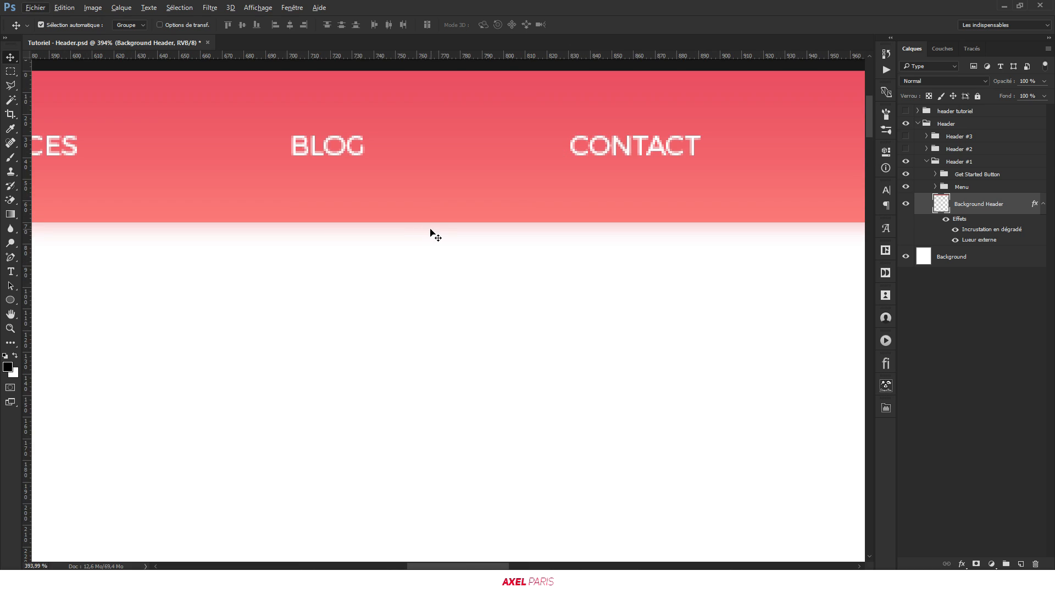
pyautogui.scroll(-8, 440, 229)
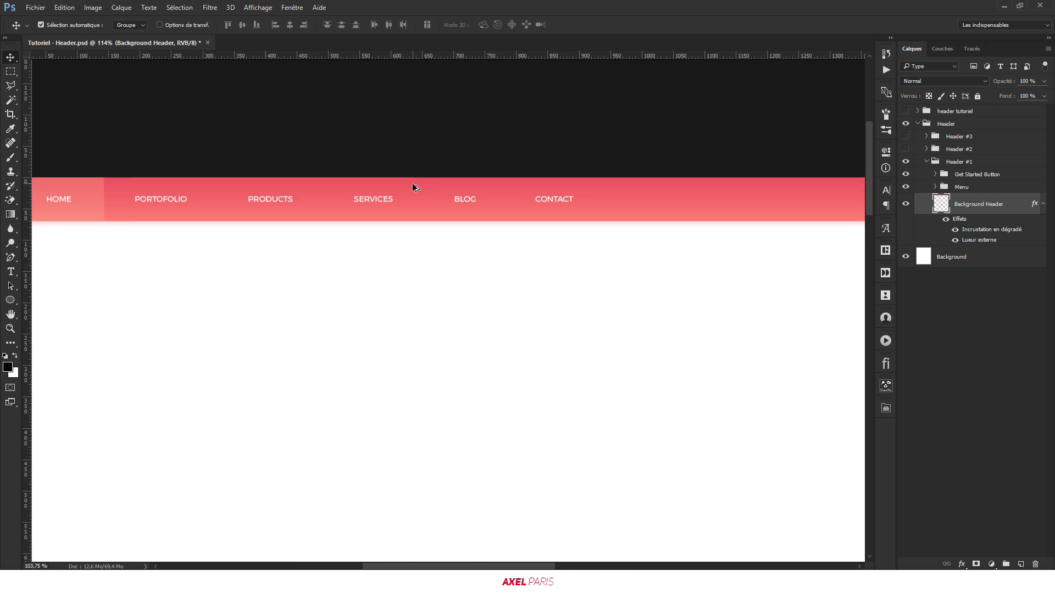
# Compare the Header #1 bar with and without its outer glow at several zoom levels
pyautogui.click(955, 242)
pyautogui.click(955, 242)
pyautogui.click(955, 242)
pyautogui.click(955, 242)
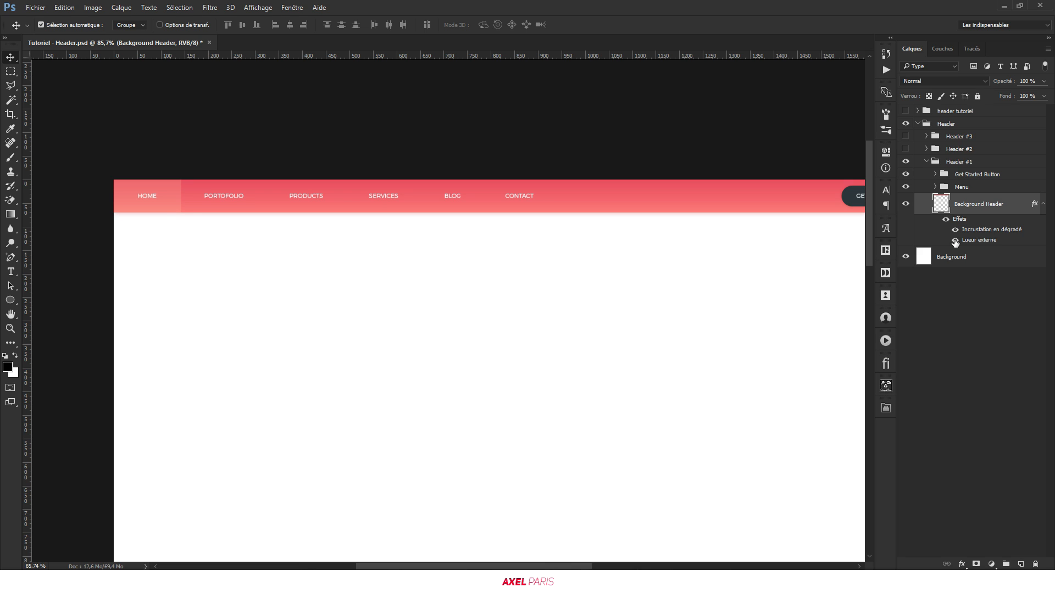
pyautogui.scroll(10, 515, 193)
pyautogui.scroll(1, 527, 230)
pyautogui.click(955, 240)
pyautogui.click(956, 241)
pyautogui.click(957, 241)
pyautogui.scroll(-5, 569, 232)
pyautogui.scroll(-5, 455, 207)
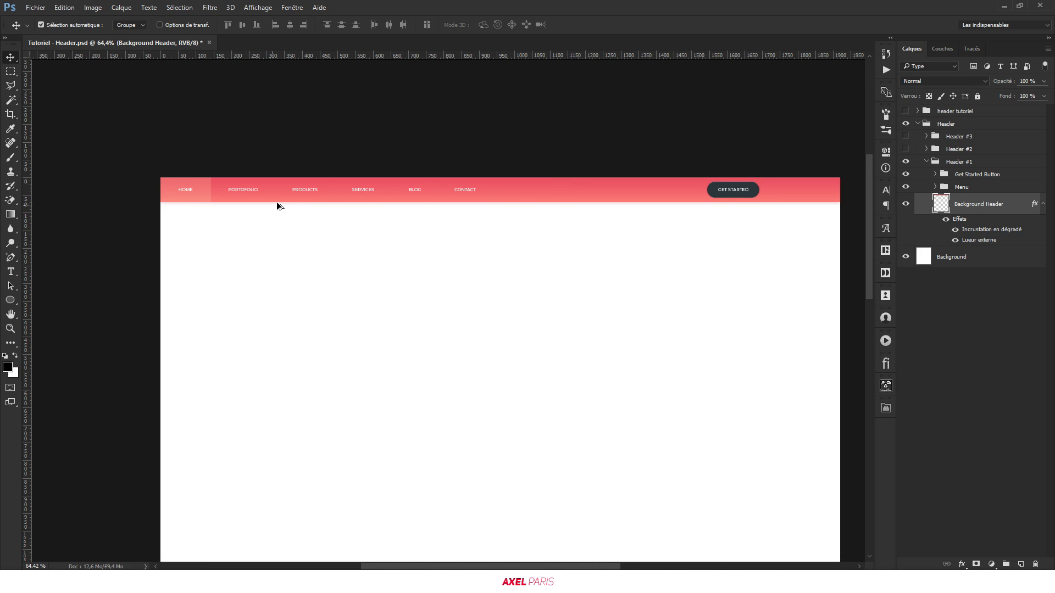
pyautogui.scroll(2, 438, 213)
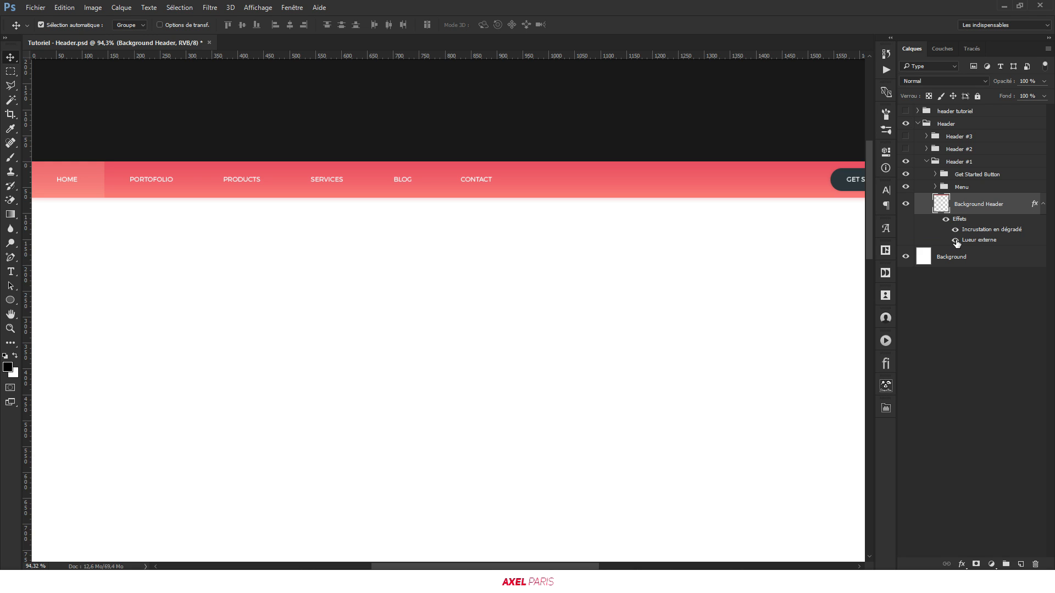
# Collapse and hide the Header #1 group, and make the Header #2 group visible
pyautogui.click(926, 162)
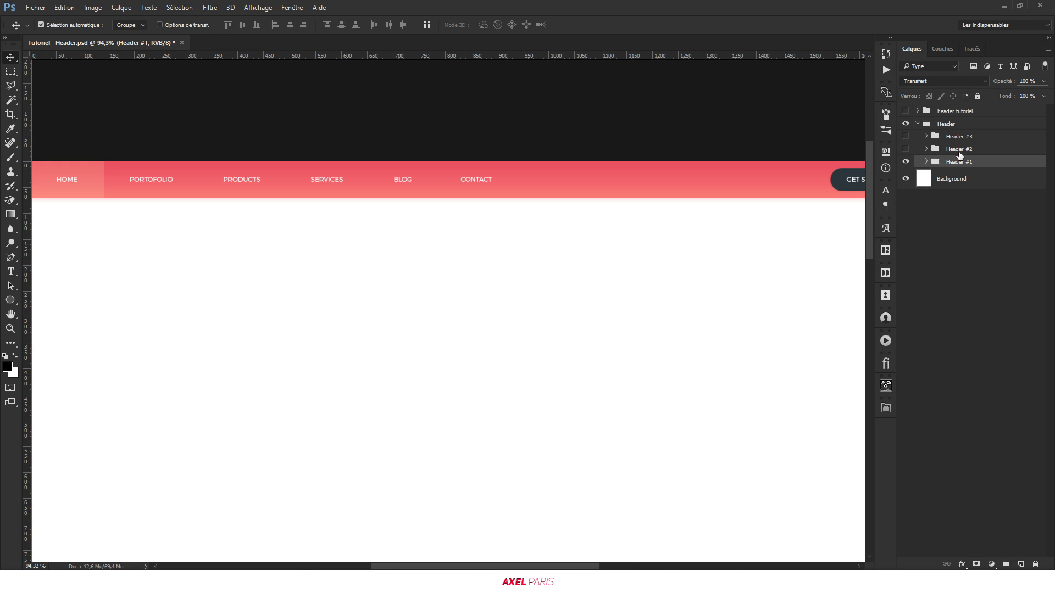
pyautogui.click(906, 162)
pyautogui.click(906, 149)
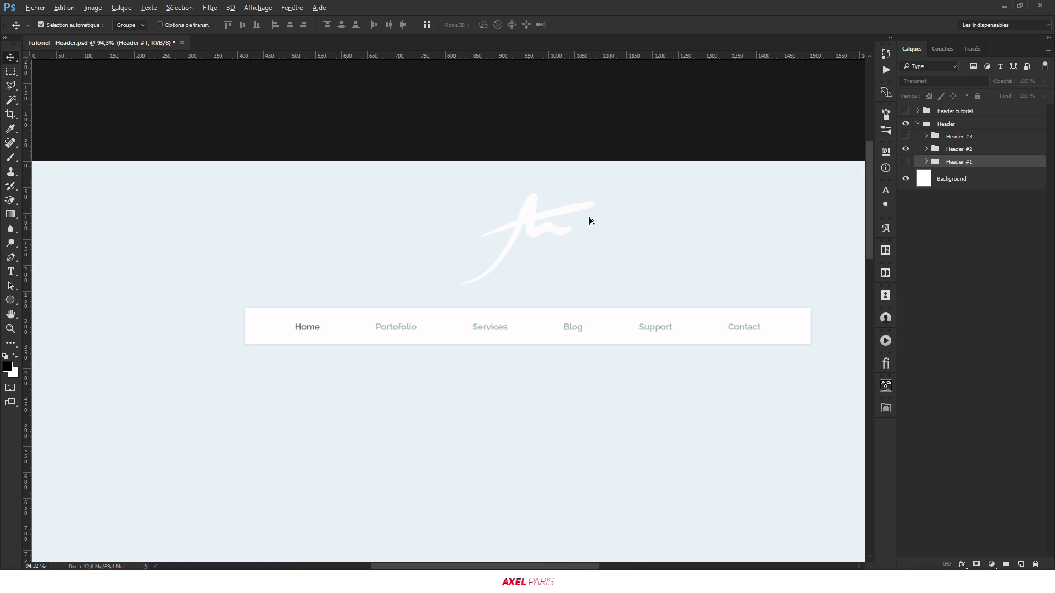
# Examine the logo, white menu bar and menu text spacing of Header #2 at several zoom levels
pyautogui.scroll(-5, 382, 217)
pyautogui.scroll(2, 537, 241)
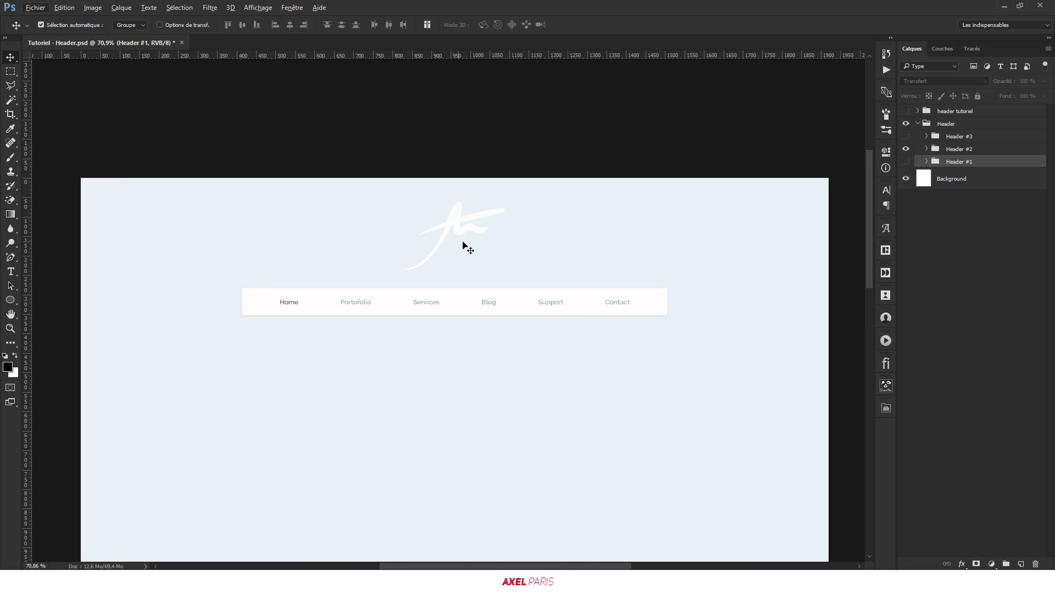
pyautogui.scroll(1, 536, 256)
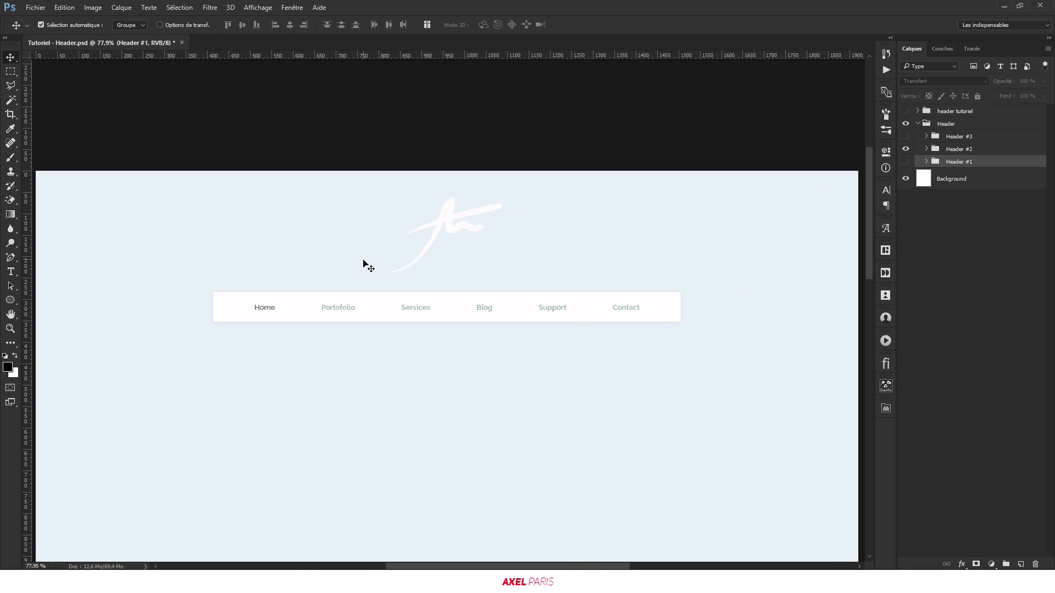
pyautogui.scroll(-1, 456, 307)
pyautogui.scroll(1, 494, 297)
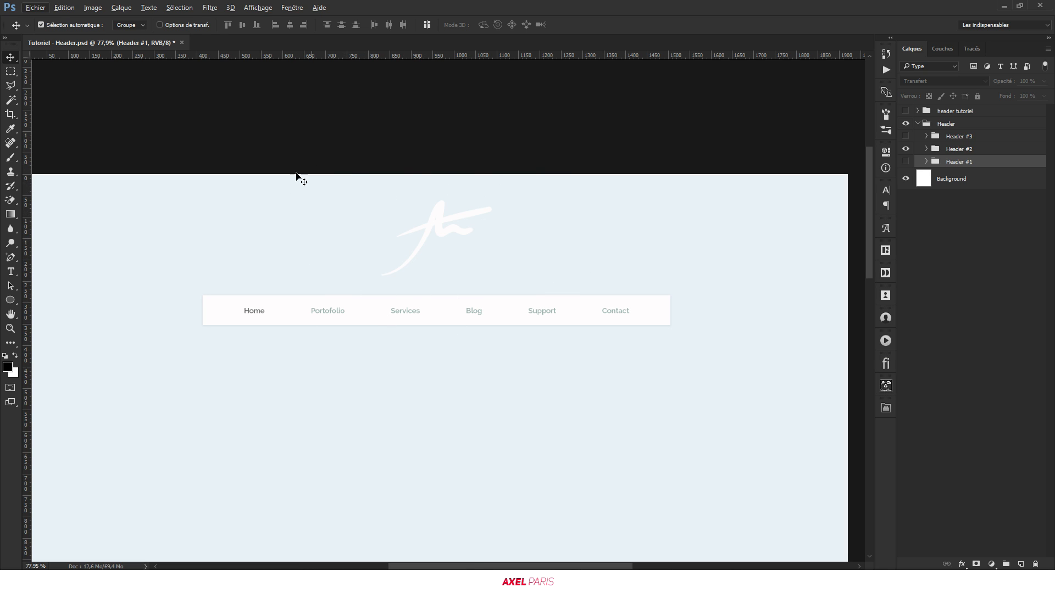
pyautogui.scroll(2, 445, 296)
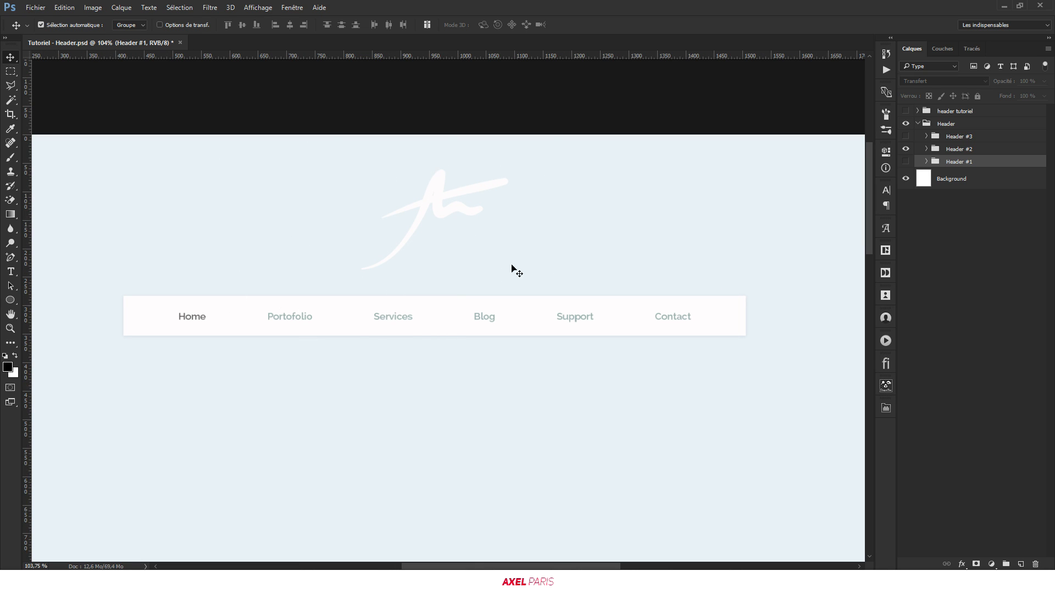
pyautogui.scroll(-1, 361, 246)
pyautogui.scroll(3, 229, 266)
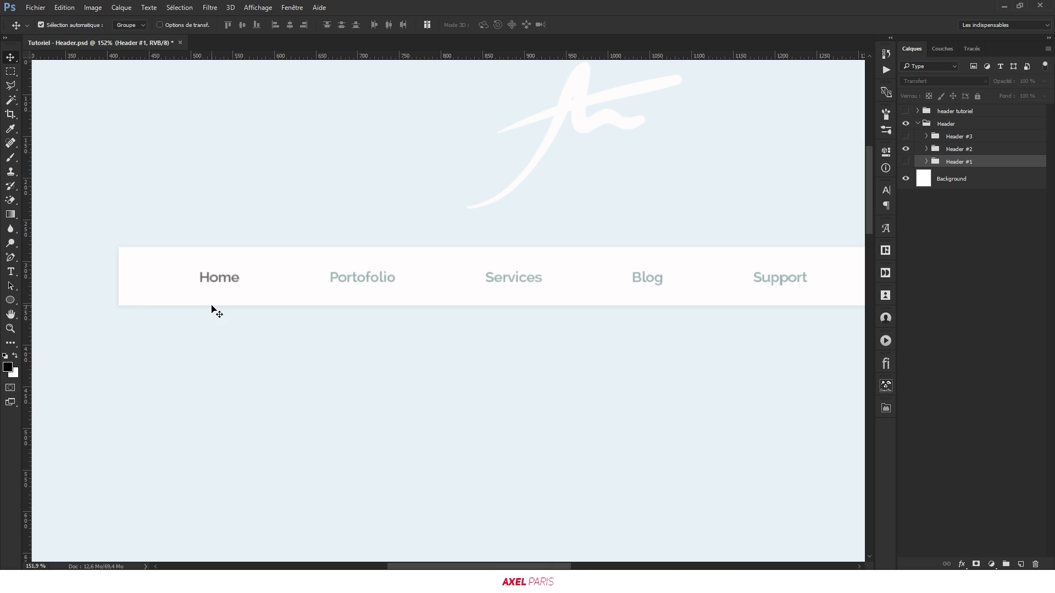
pyautogui.scroll(-2, 532, 278)
pyautogui.scroll(1, 341, 283)
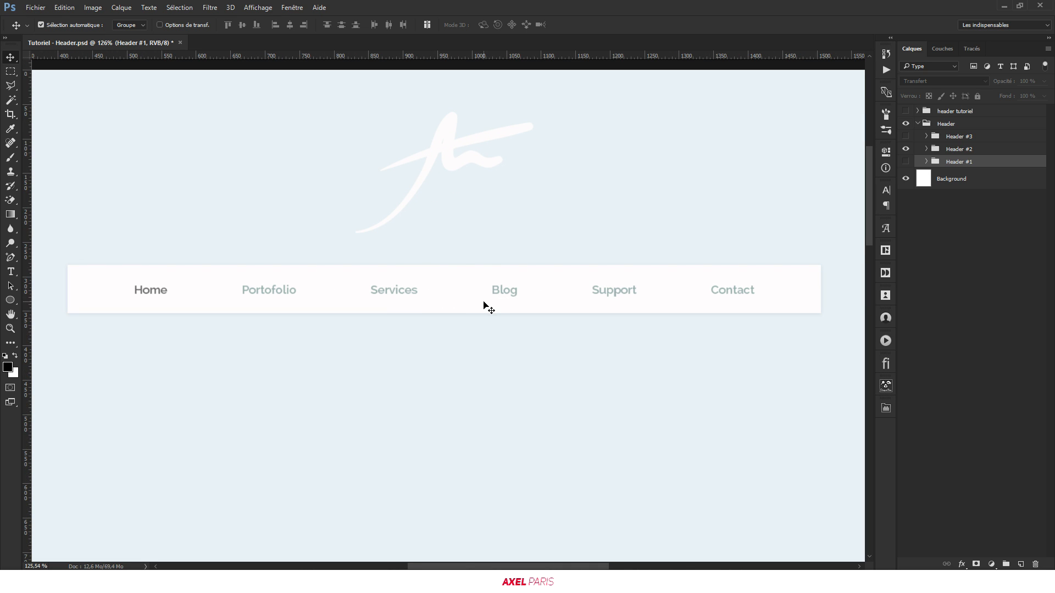
# Try to tighten the Header #2 menu by deleting spaces between its items, and commit the text
pyautogui.click(10, 271)
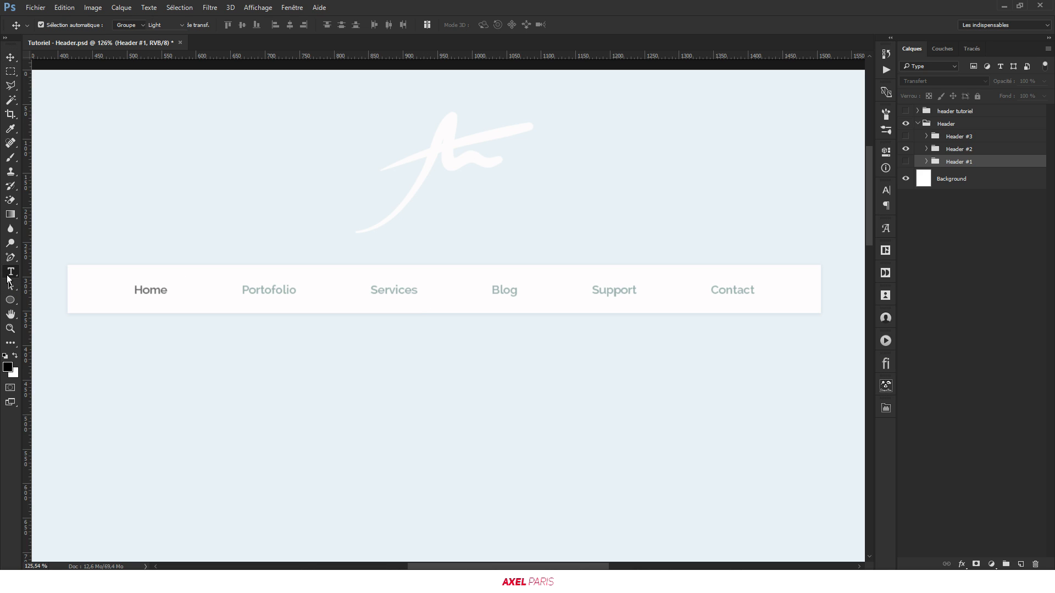
pyautogui.moveTo(167, 286); pyautogui.dragTo(451, 291)
pyautogui.press('BackSpace')
pyautogui.press('BackSpace')
pyautogui.press('BackSpace')
pyautogui.press('BackSpace')
pyautogui.press('BackSpace')
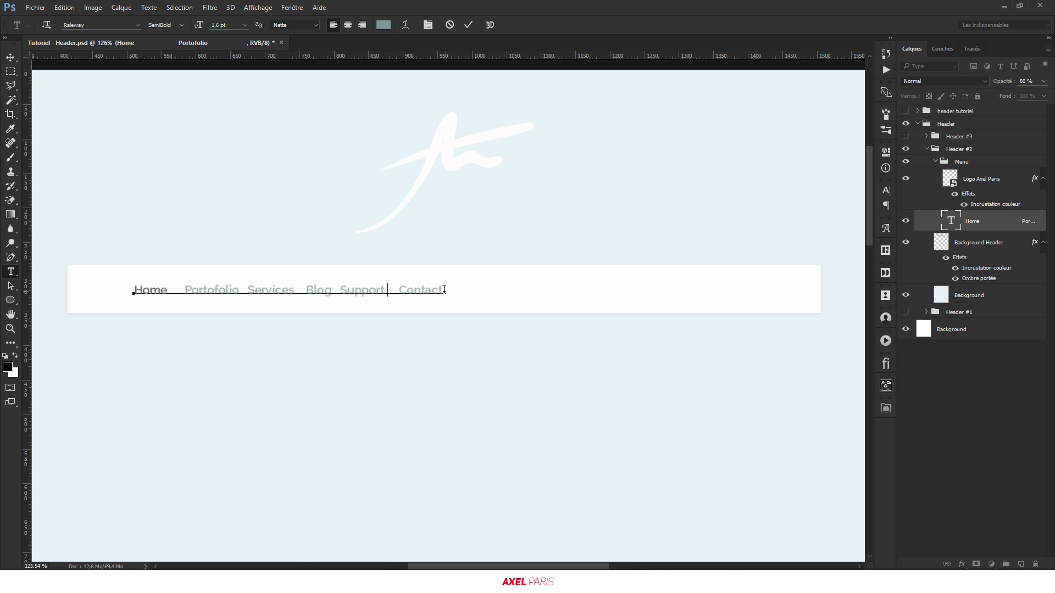
pyautogui.hotkey('ctrl', 'Return')
# Undo the tightened spacing of the Header #2 menu text
pyautogui.scroll(-4, 432, 298)
pyautogui.scroll(2, 384, 290)
pyautogui.hotkey('ctrl', 'z')
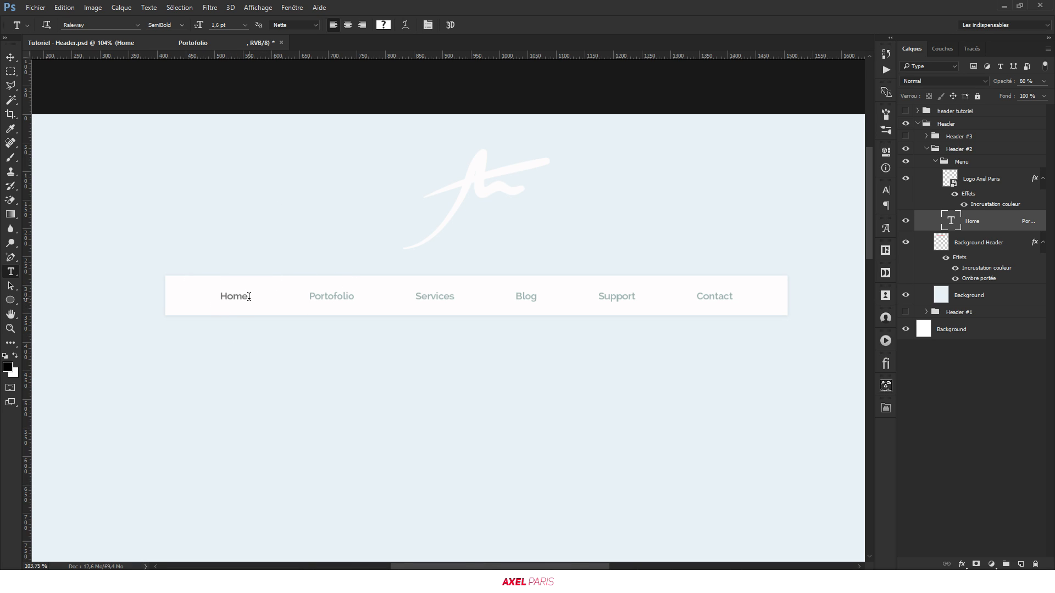
# Try enlarging the Header #2 menu text to 3 pt and repositioning it in the white bar, and undo the change
pyautogui.press('v')
pyautogui.scroll(5, 238, 302)
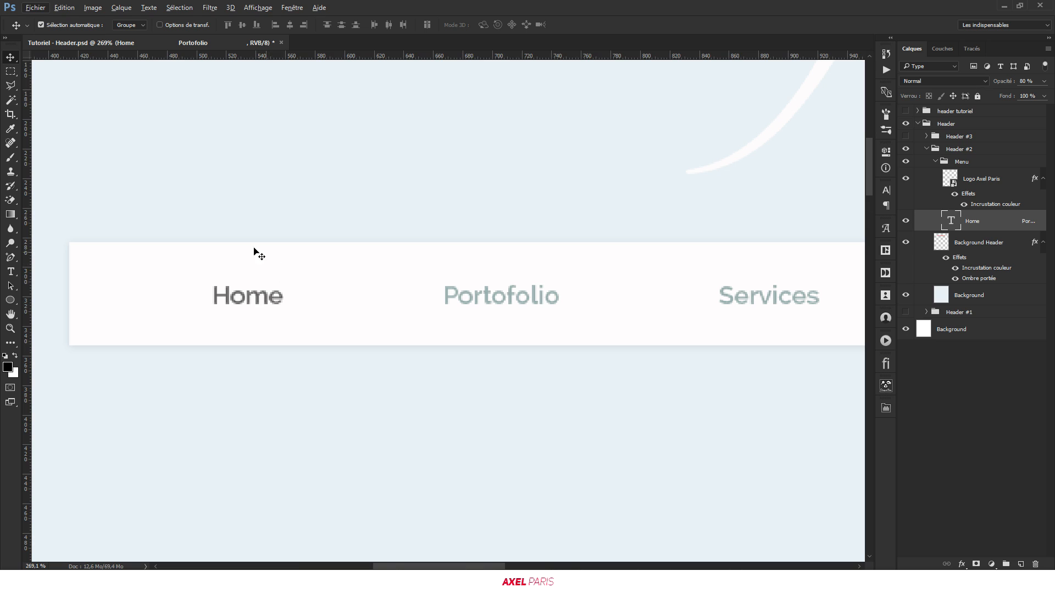
pyautogui.click(11, 272)
pyautogui.click(213, 294)
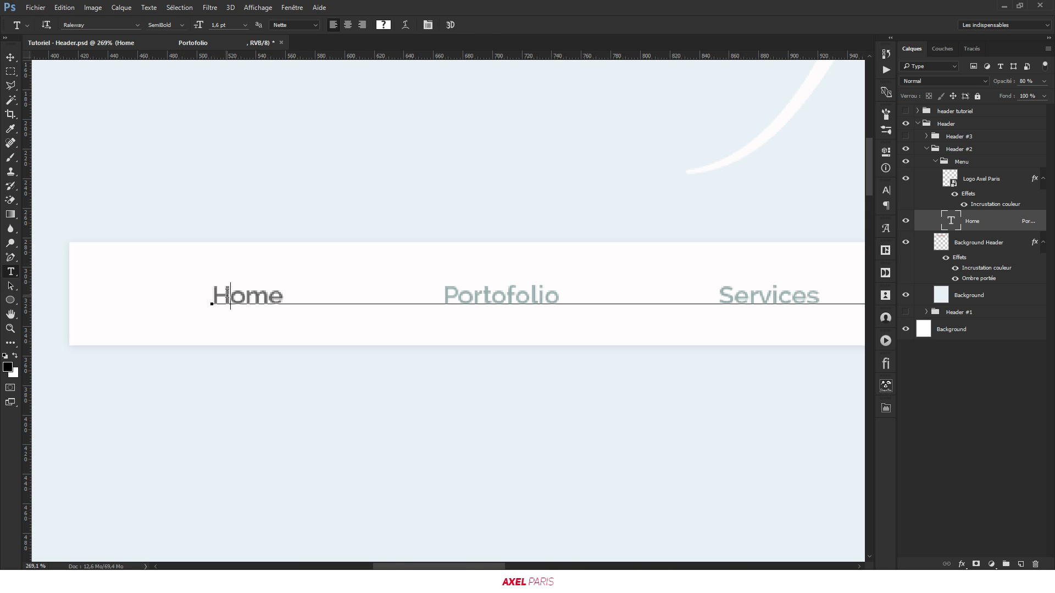
pyautogui.hotkey('ctrl', 'a')
pyautogui.click(229, 25)
pyautogui.write('3')
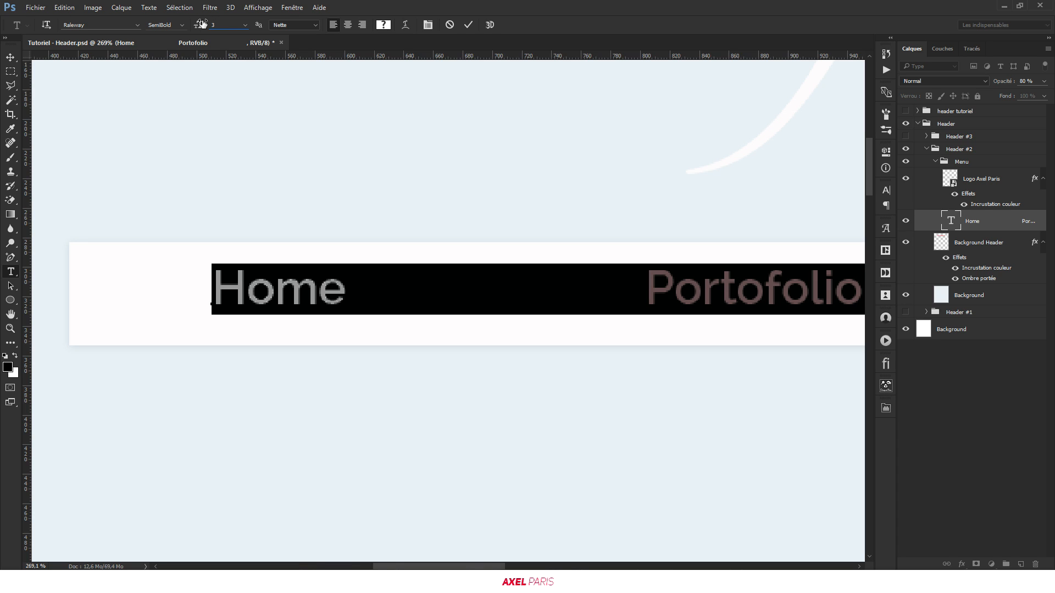
pyautogui.click(10, 57)
pyautogui.hotkey('ctrl', 't')
pyautogui.moveTo(269, 284); pyautogui.dragTo(265, 289)
pyautogui.press('Return')
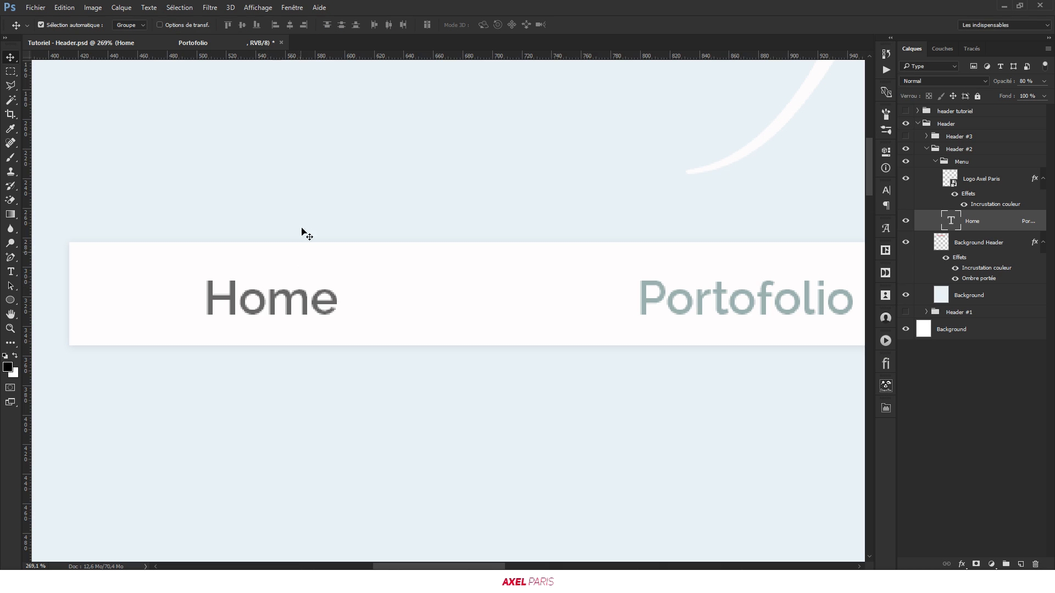
pyautogui.scroll(-5, 254, 296)
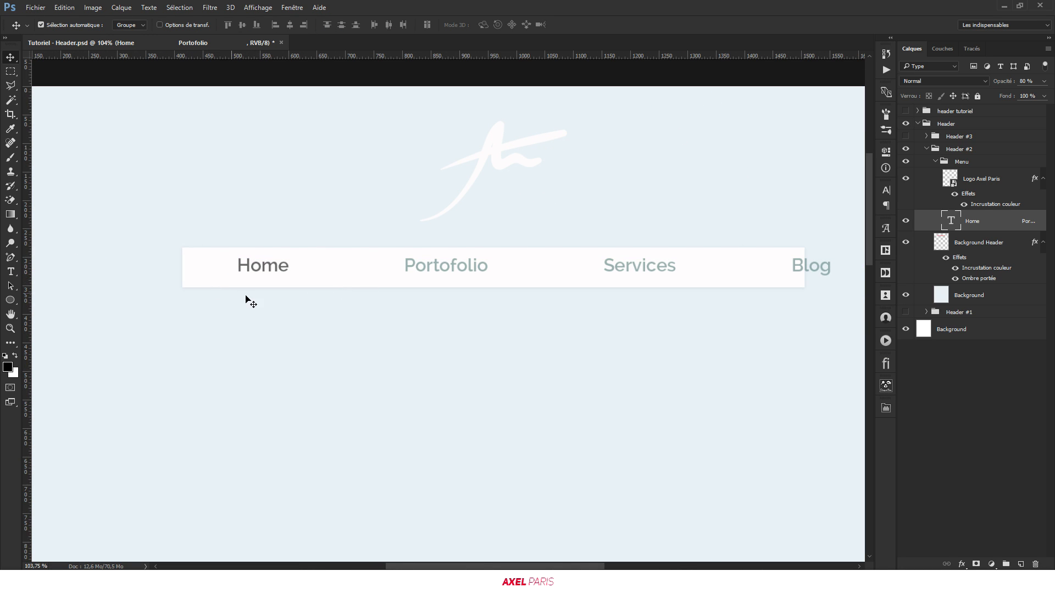
pyautogui.hotkey('ctrl', 'z')
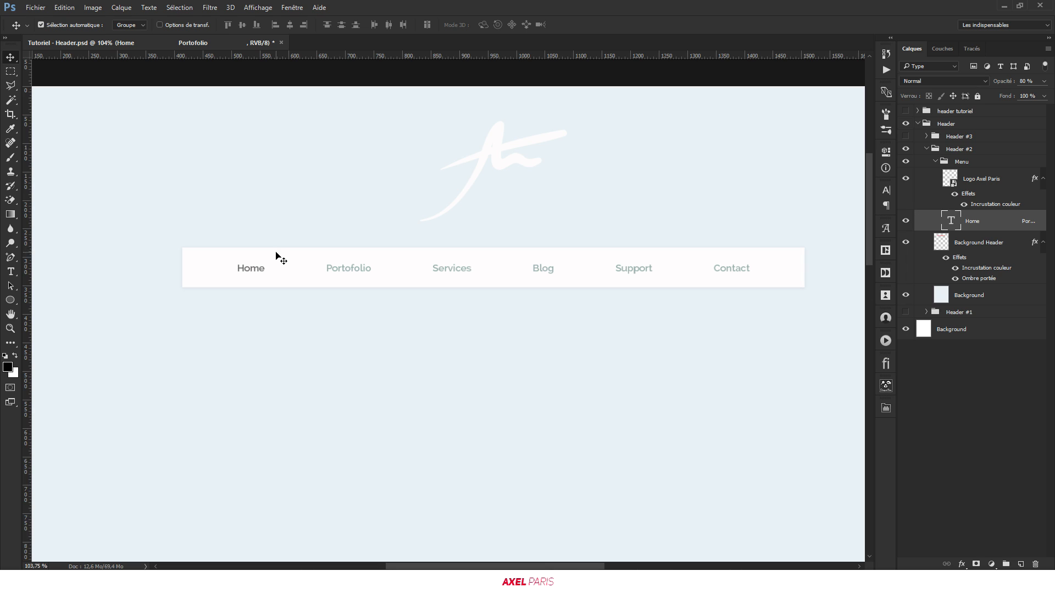
# Collapse and hide the Header #2 group, and make the Header #3 group visible
pyautogui.scroll(5, 407, 242)
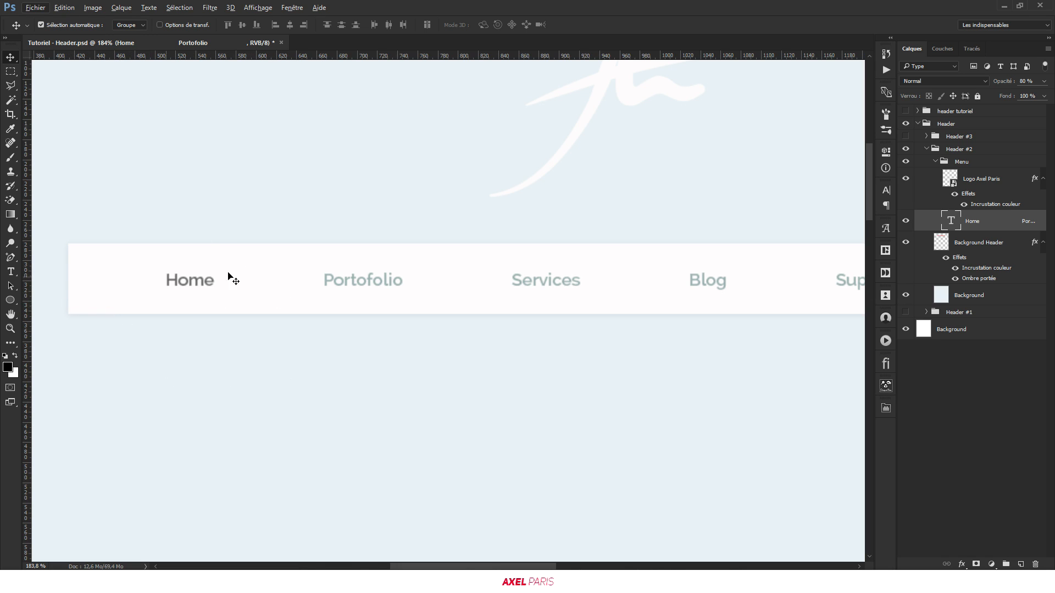
pyautogui.click(941, 164)
pyautogui.click(927, 151)
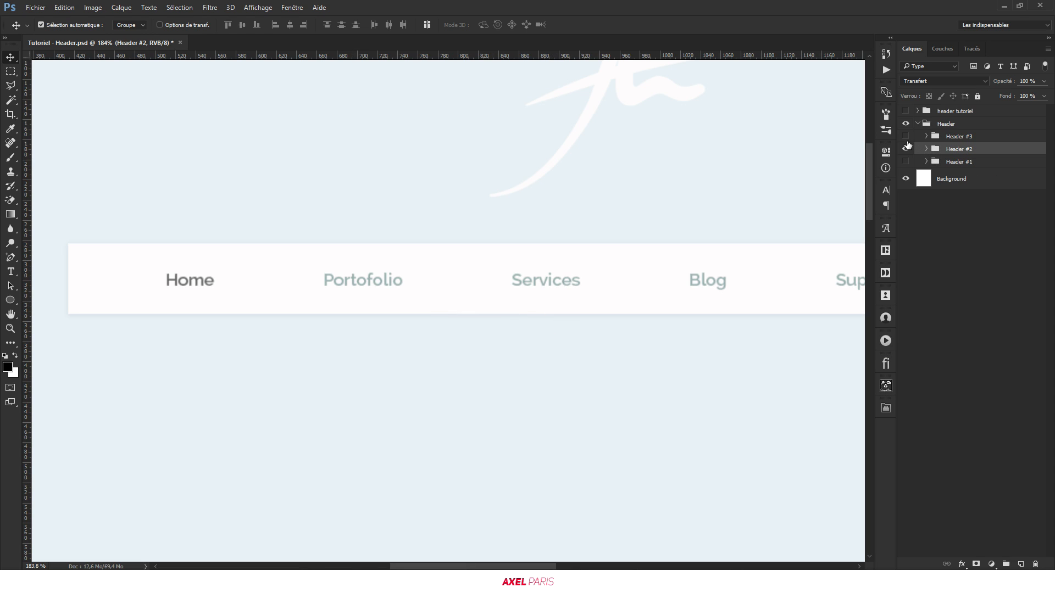
pyautogui.click(905, 150)
# Examine the gradient bar, logo, menu spacing and search field of Header #3 at several zoom levels
pyautogui.scroll(-6, 471, 326)
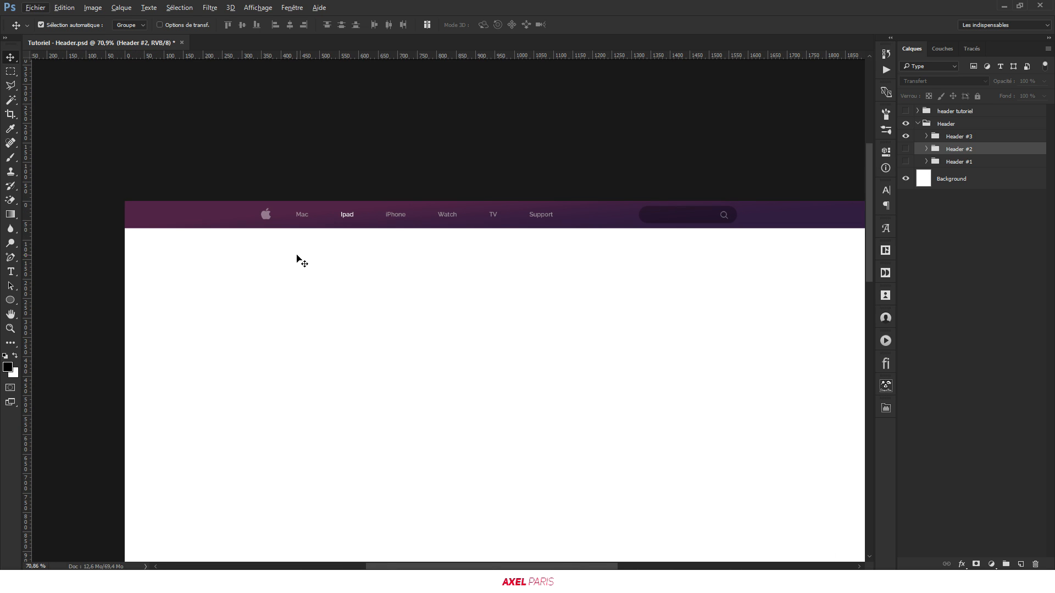
pyautogui.scroll(3, 300, 258)
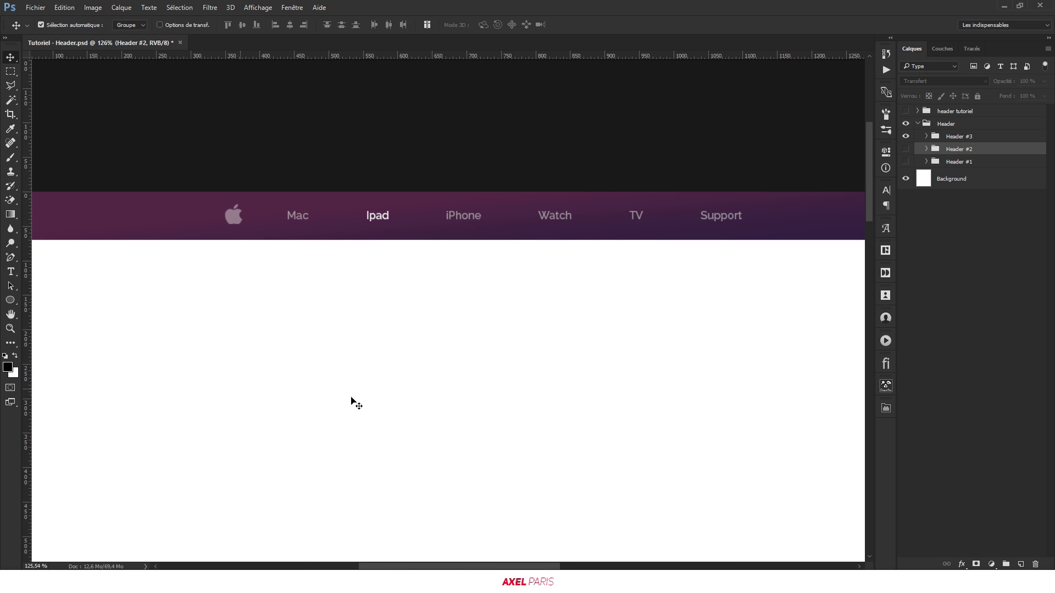
pyautogui.scroll(-2, 297, 308)
pyautogui.scroll(2, 151, 207)
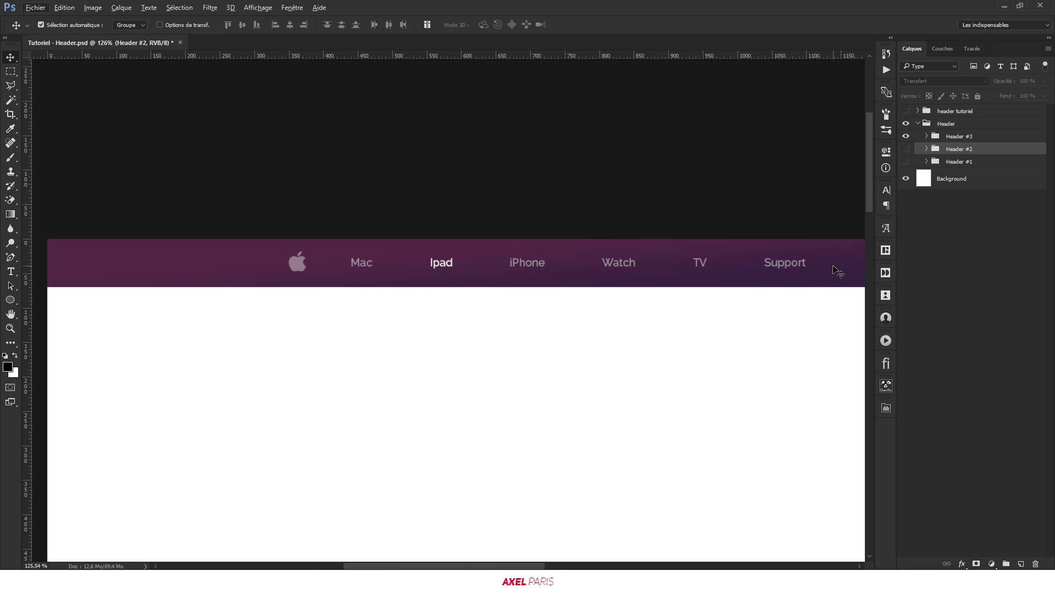
pyautogui.scroll(-2, 341, 275)
pyautogui.scroll(1, 769, 289)
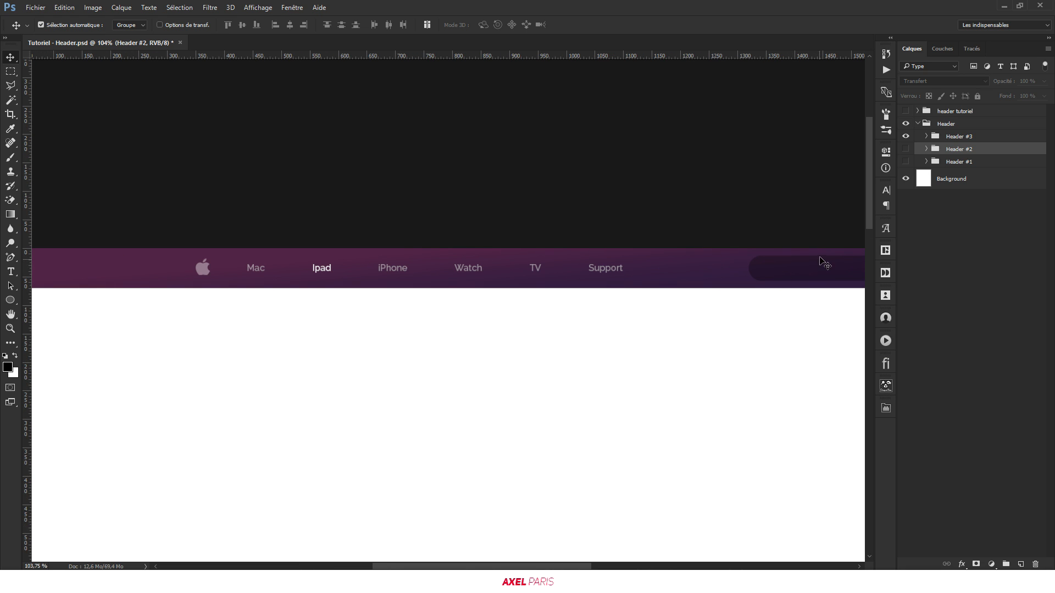
pyautogui.scroll(-2, 610, 270)
pyautogui.scroll(2, 146, 252)
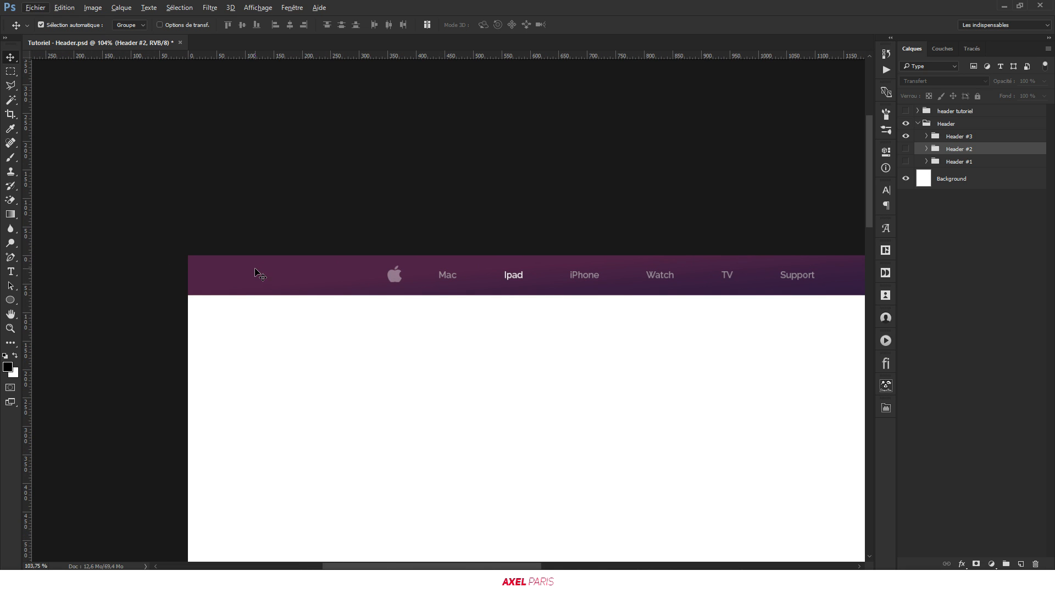
pyautogui.scroll(-2, 311, 278)
pyautogui.scroll(-1, 305, 302)
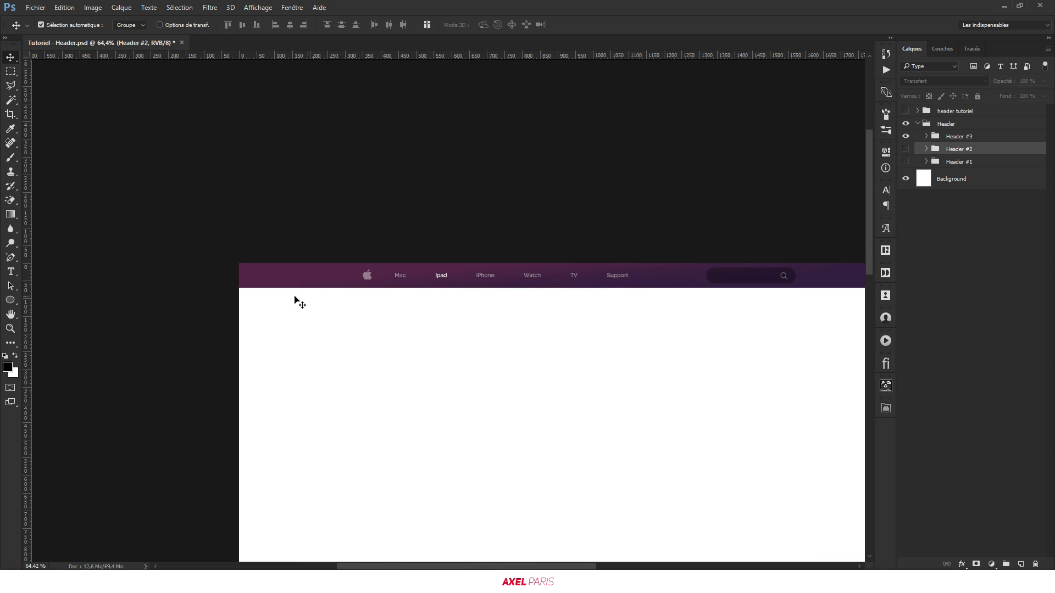
pyautogui.scroll(-2, 99, 271)
pyautogui.scroll(2, 596, 307)
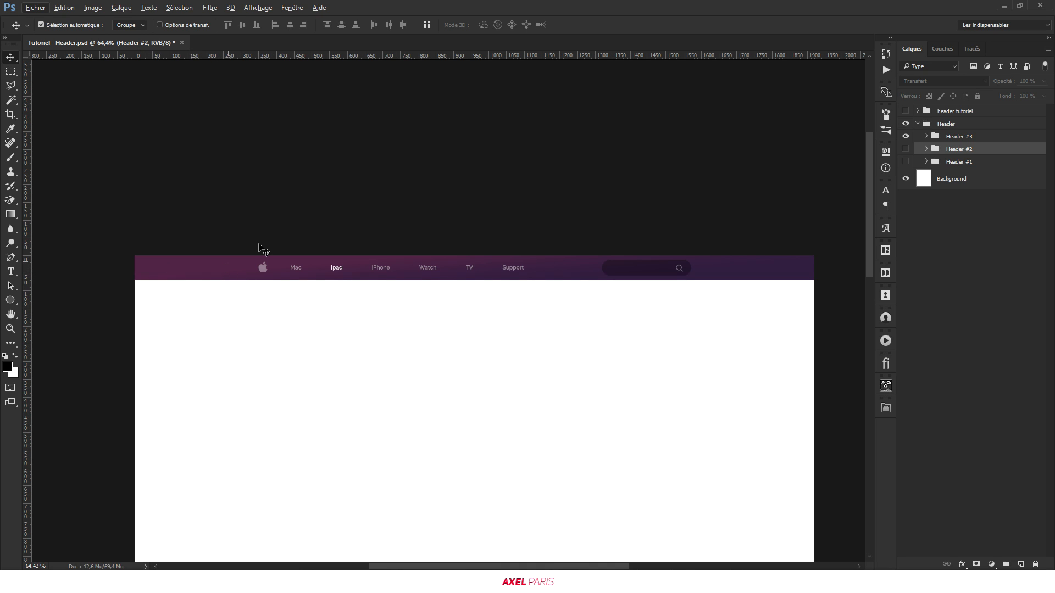
pyautogui.scroll(4, 496, 292)
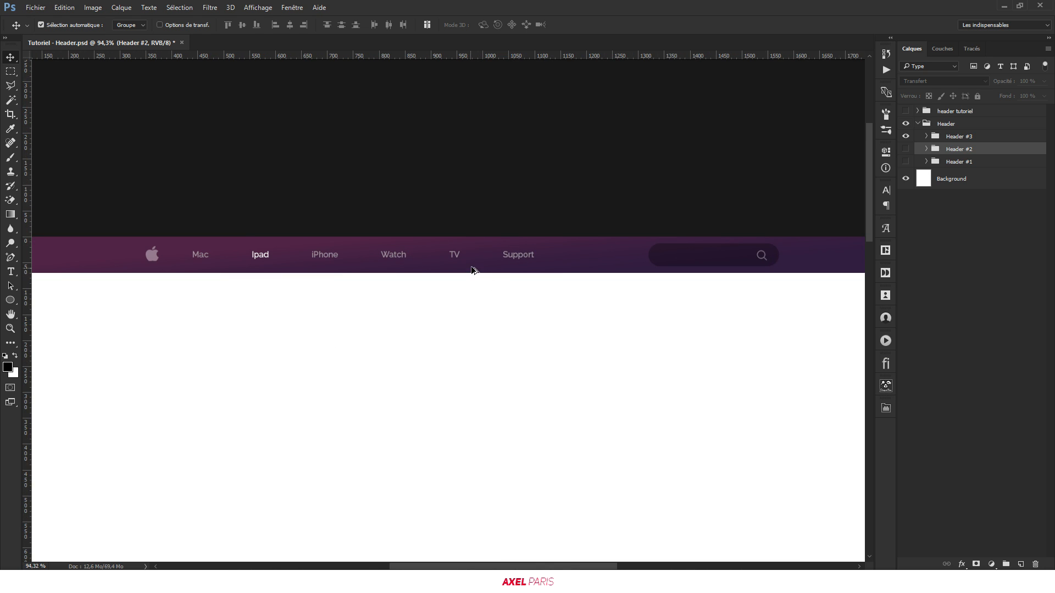
pyautogui.scroll(4, 475, 268)
pyautogui.scroll(-4, 521, 275)
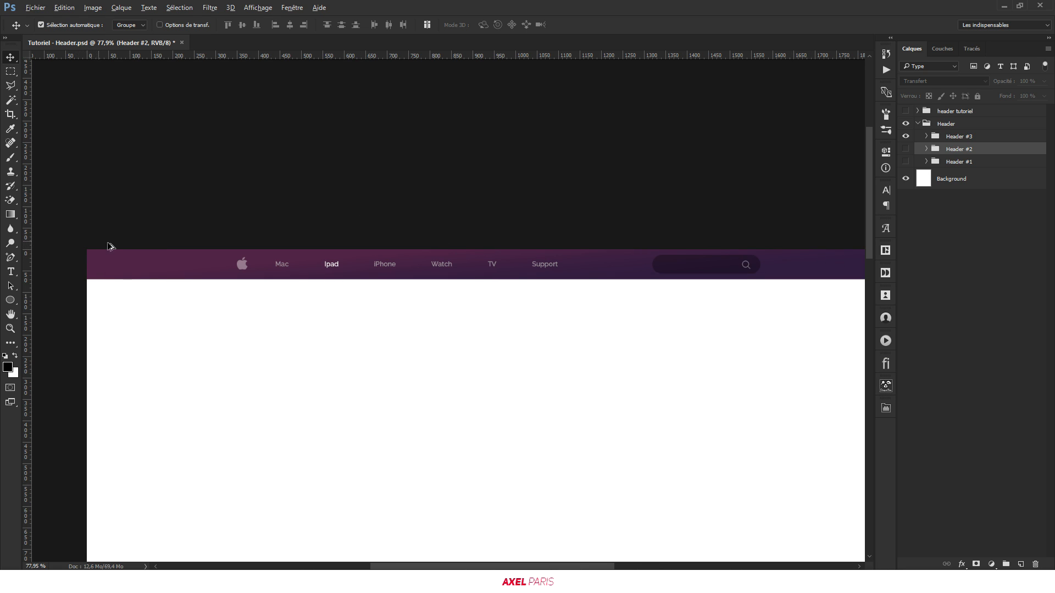
pyautogui.scroll(-2, 104, 244)
pyautogui.scroll(4, 271, 247)
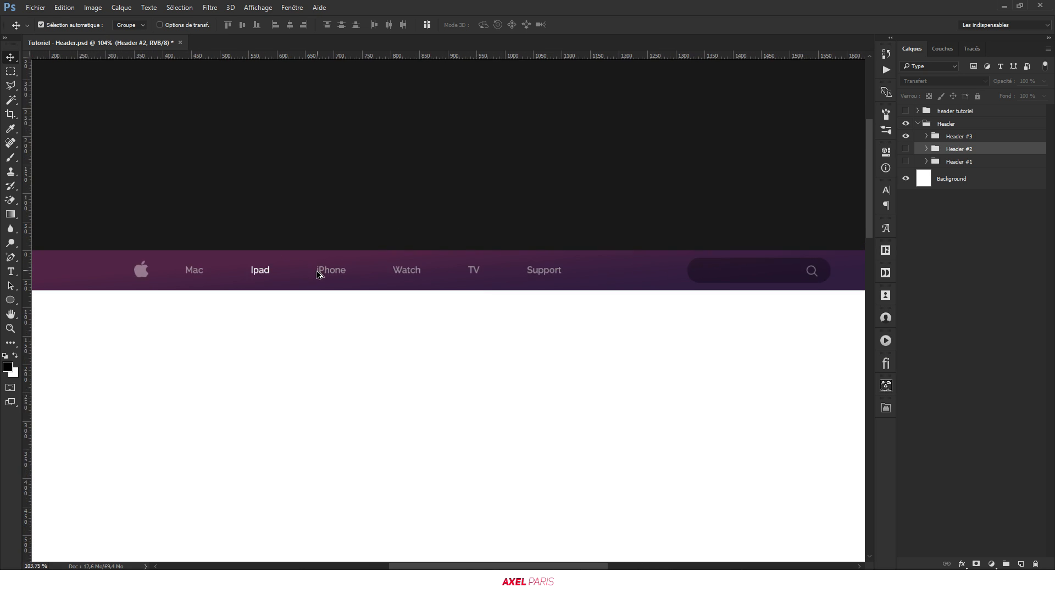
pyautogui.scroll(3, 200, 267)
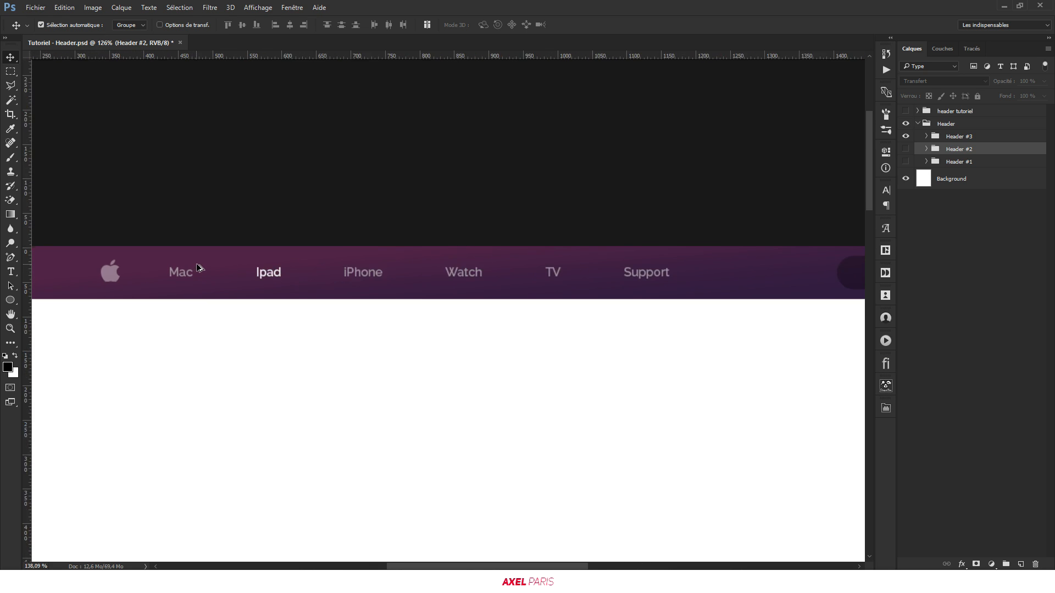
# Select a full-height rectangle around the Mac item in the Header #3 bar and try to fill it with white
pyautogui.click(17, 273)
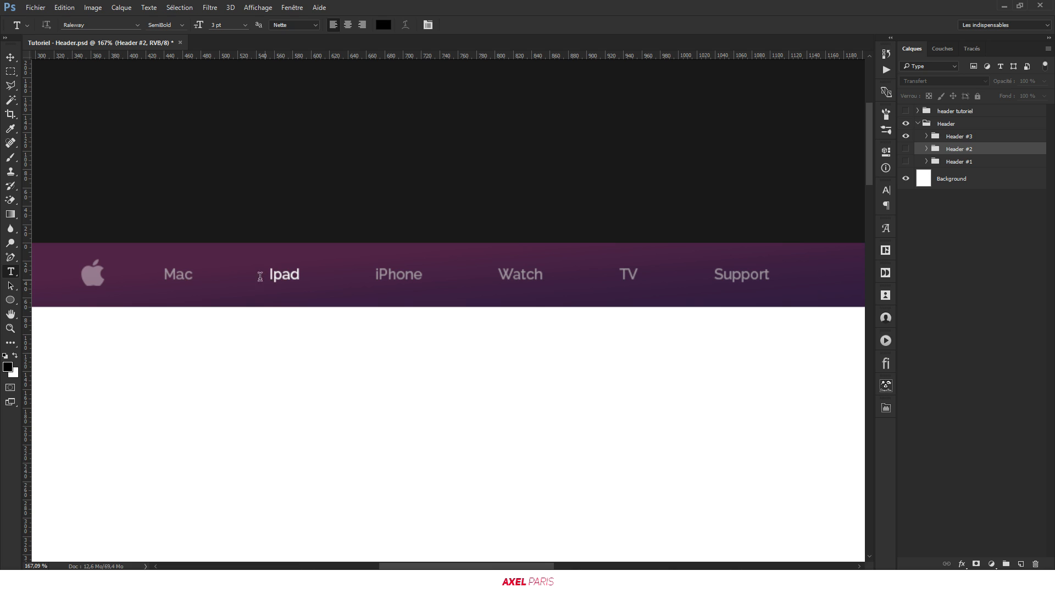
pyautogui.press('m')
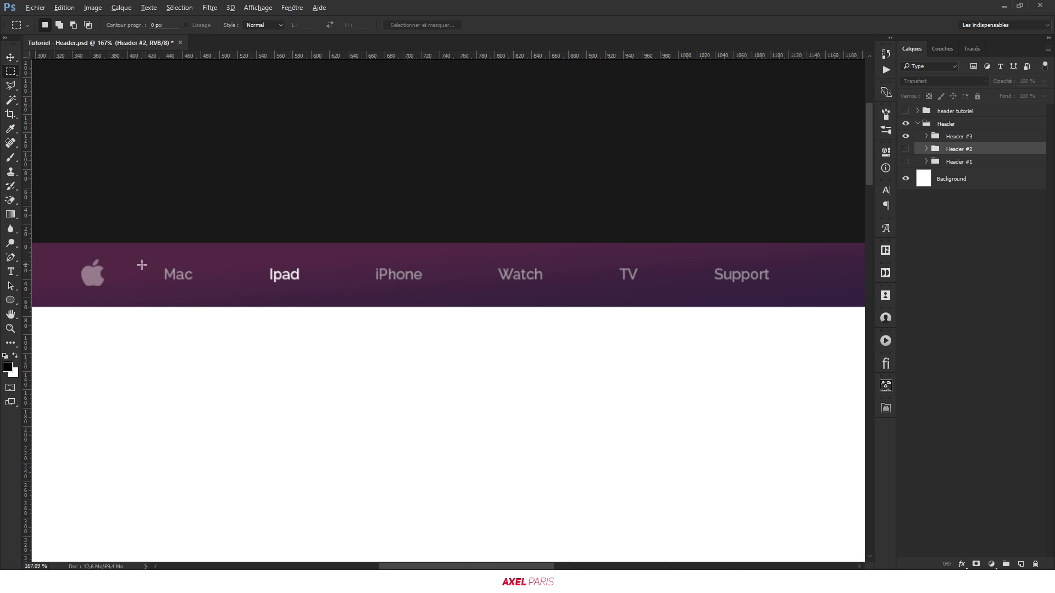
pyautogui.scroll(3, 139, 261)
pyautogui.moveTo(115, 225); pyautogui.dragTo(314, 351)
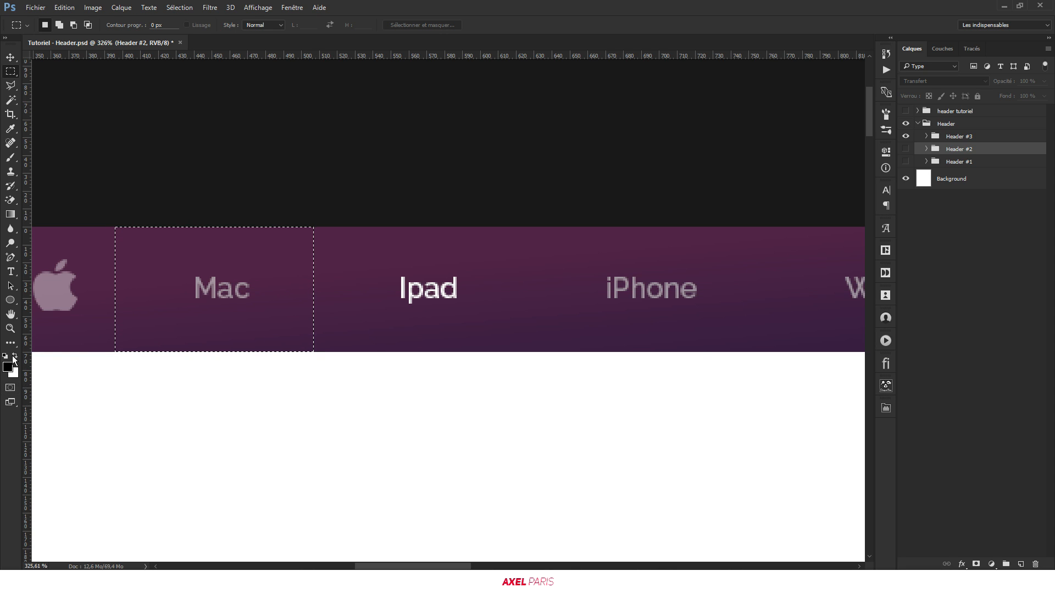
pyautogui.click(15, 357)
pyautogui.hotkey('alt', 'BackSpace')
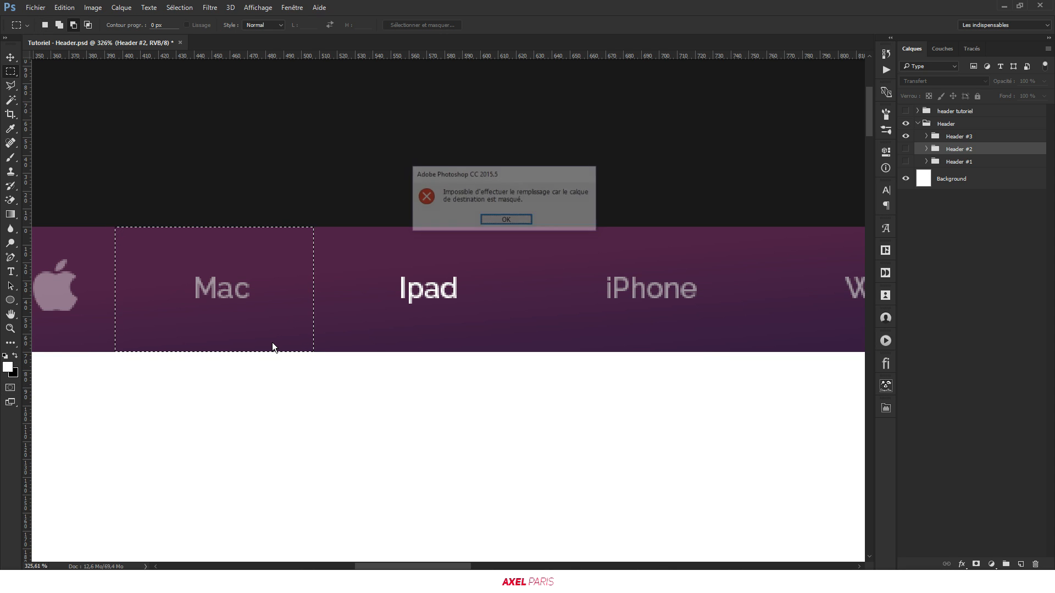
pyautogui.click(519, 220)
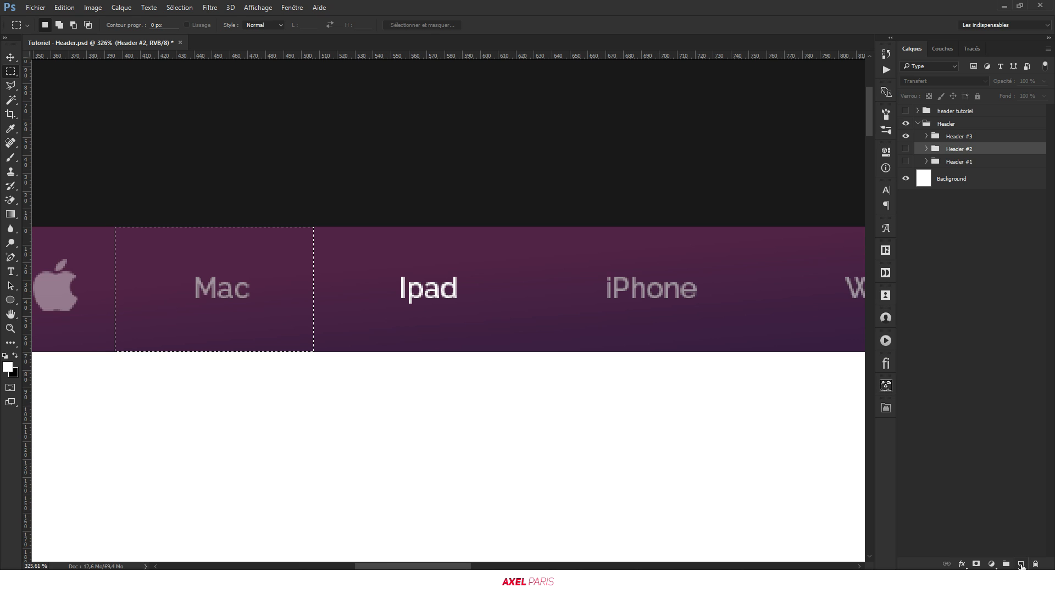
# Fill the selection around Mac with white on a new layer above Header #3, and set the layer opacity to 4%
pyautogui.click(1020, 564)
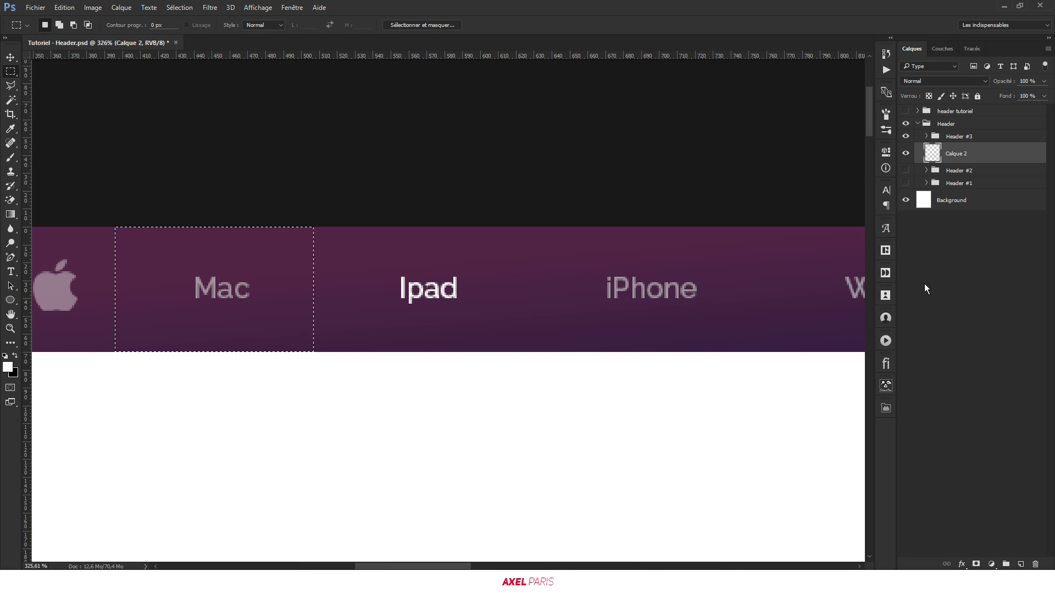
pyautogui.click(491, 290)
pyautogui.moveTo(957, 158); pyautogui.dragTo(965, 129)
pyautogui.click(1044, 81)
pyautogui.moveTo(1008, 93); pyautogui.dragTo(994, 91)
pyautogui.scroll(-4, 121, 286)
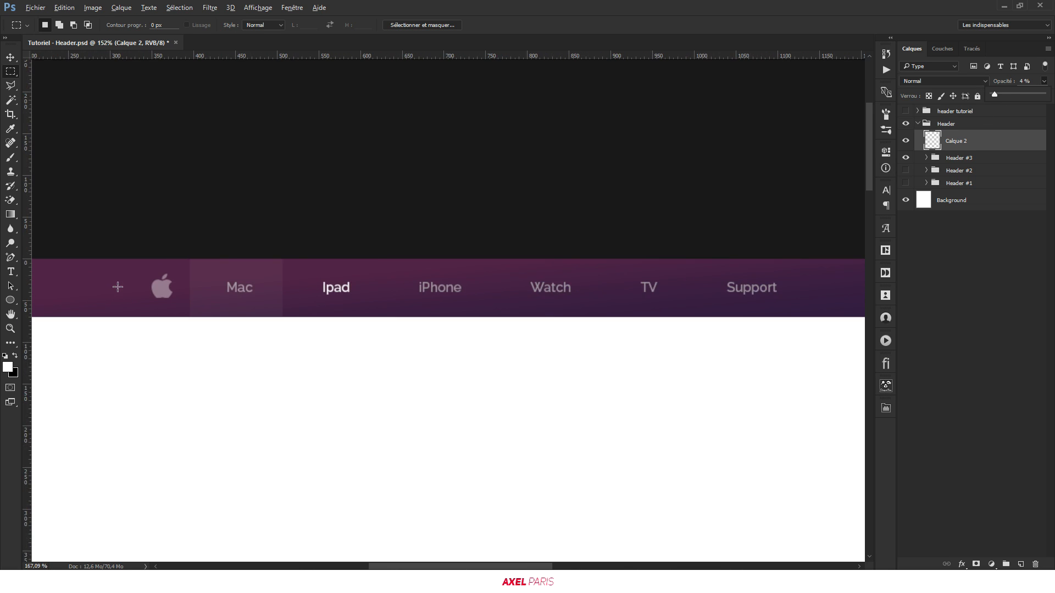
pyautogui.scroll(4, 204, 281)
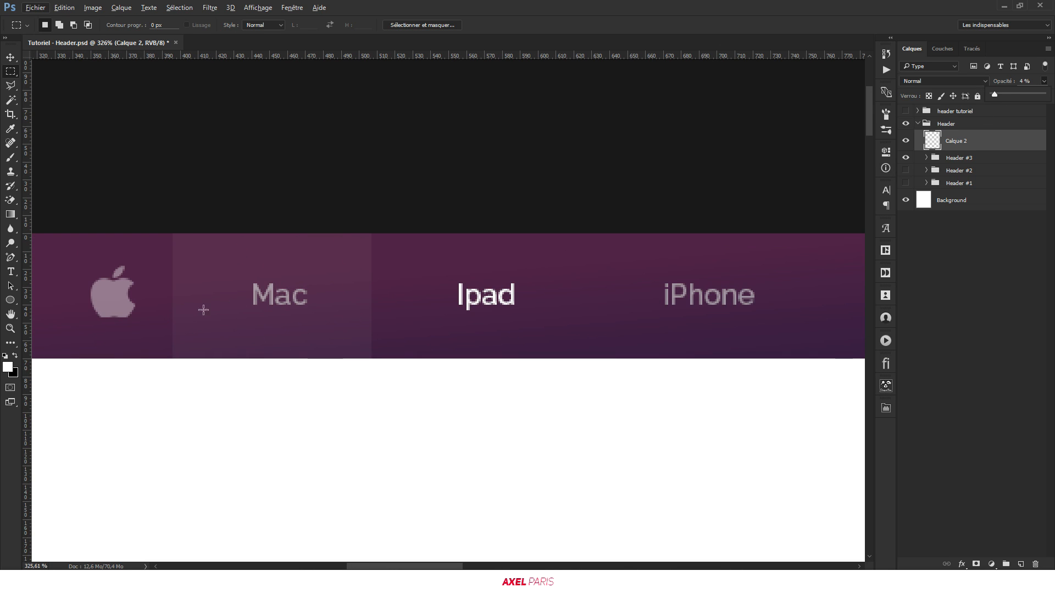
# Examine the Header #3 menu text, the highlighted Mac block and the search bar at several zoom levels
pyautogui.press('t')
pyautogui.click(646, 304)
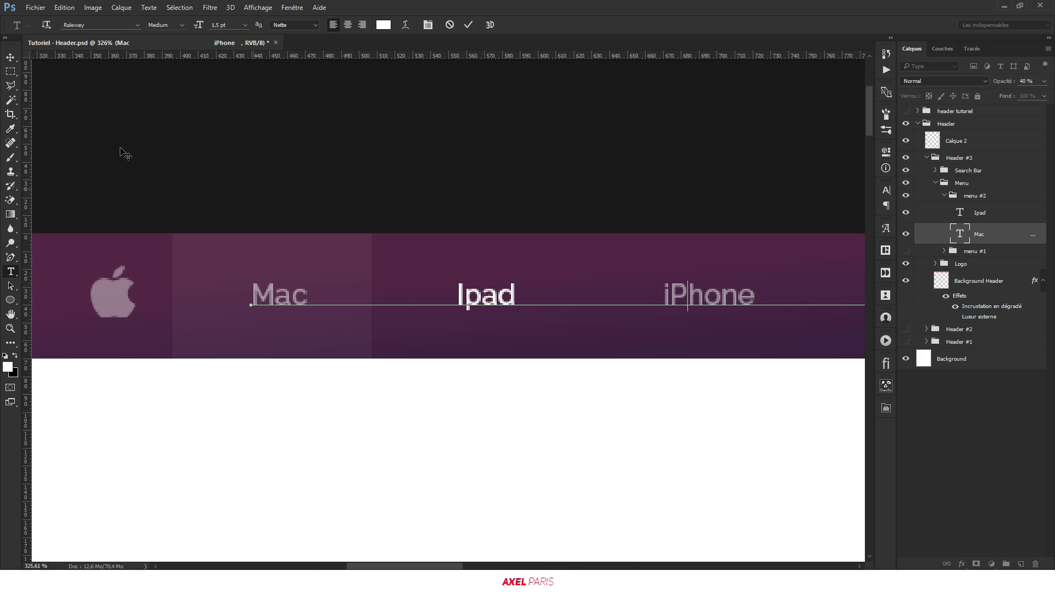
pyautogui.click(10, 58)
pyautogui.scroll(-5, 457, 291)
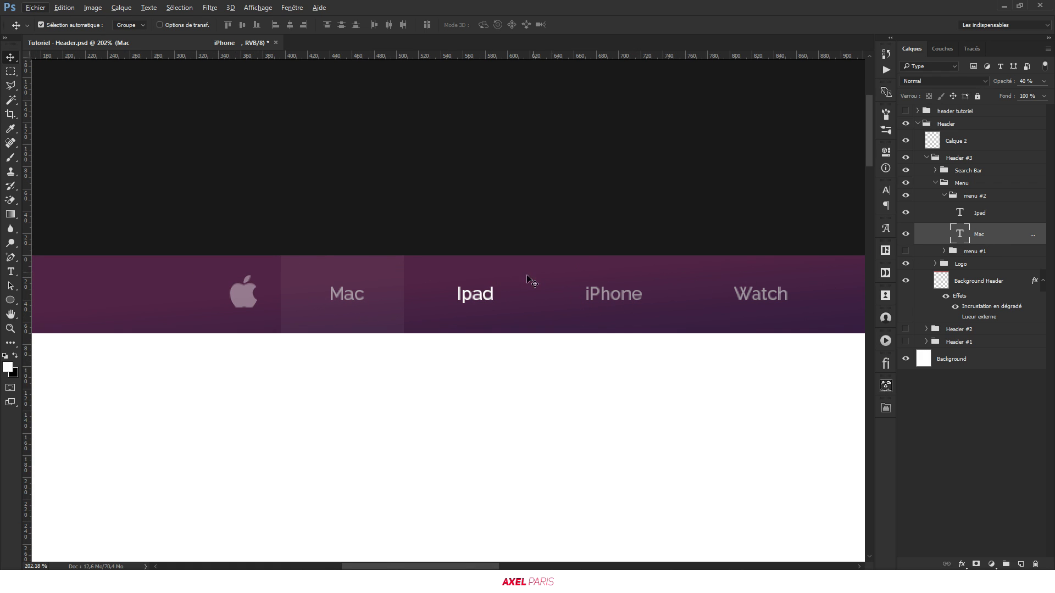
pyautogui.scroll(-2, 339, 301)
pyautogui.scroll(-2, 236, 297)
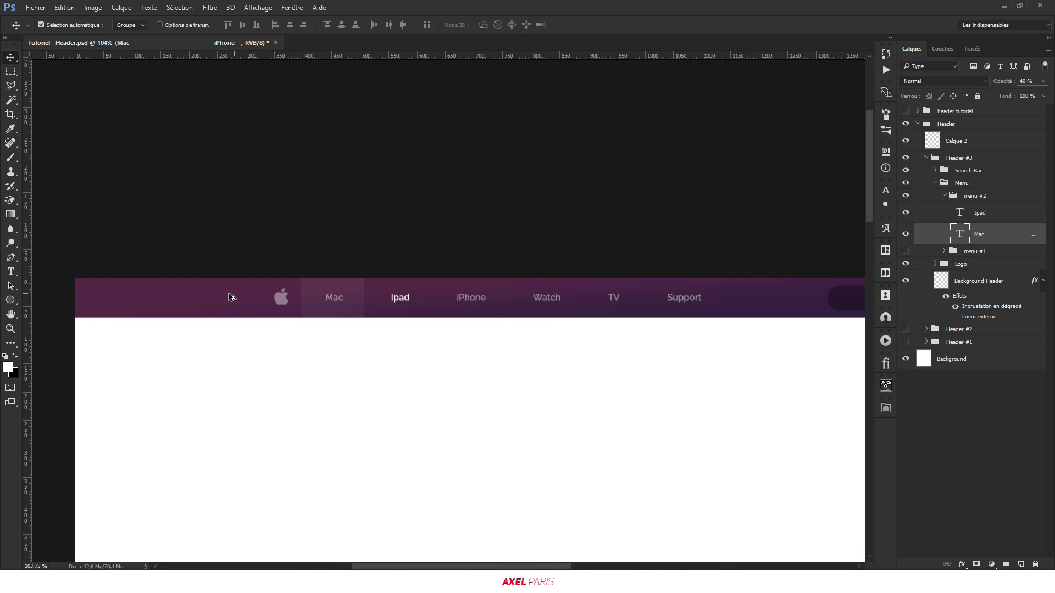
pyautogui.scroll(3, 802, 307)
pyautogui.scroll(3, 816, 308)
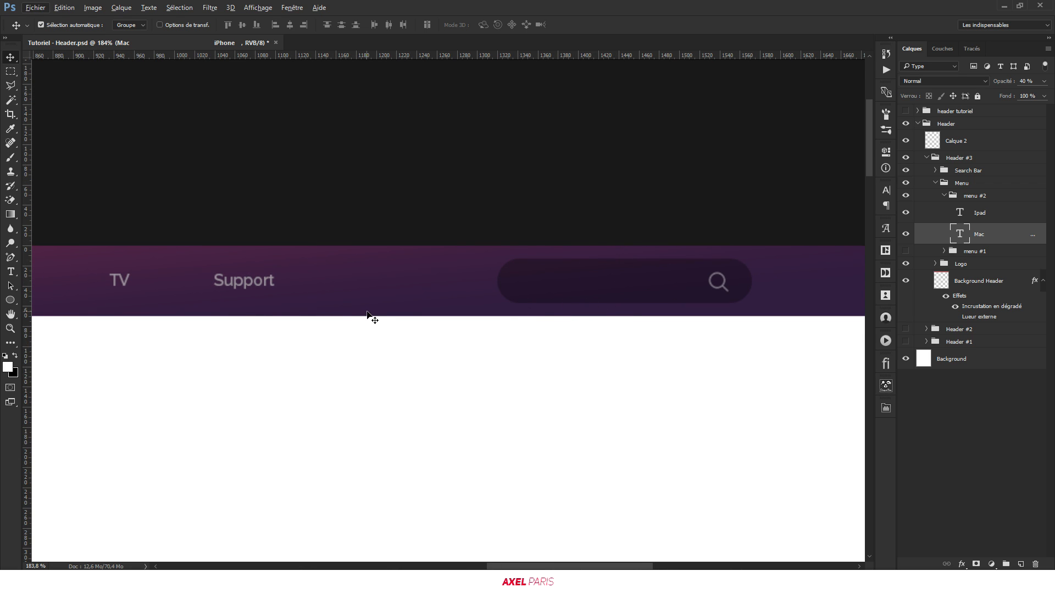
pyautogui.scroll(-6, 704, 269)
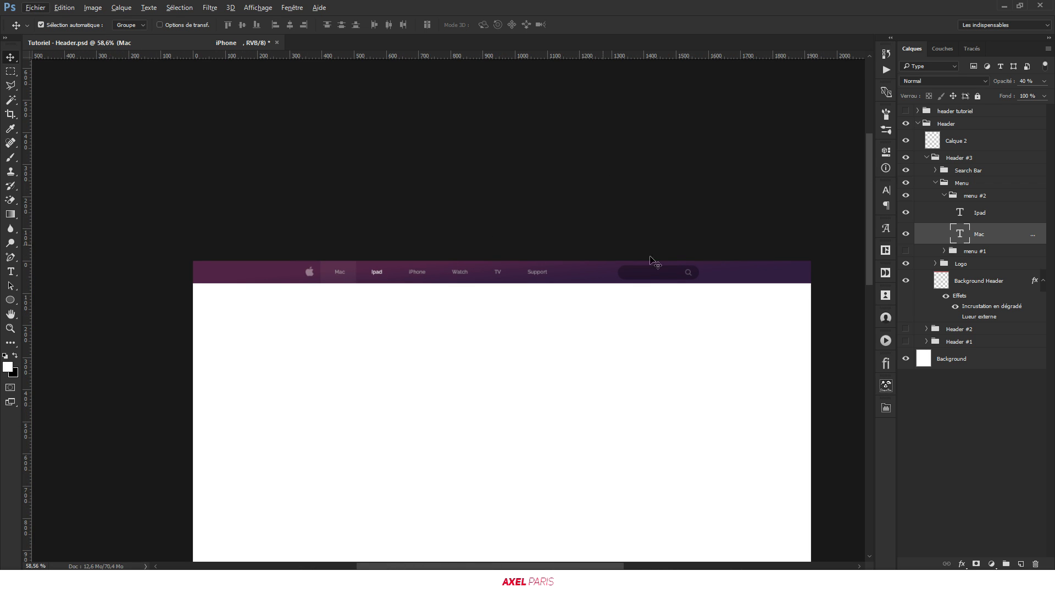
pyautogui.scroll(2, 343, 304)
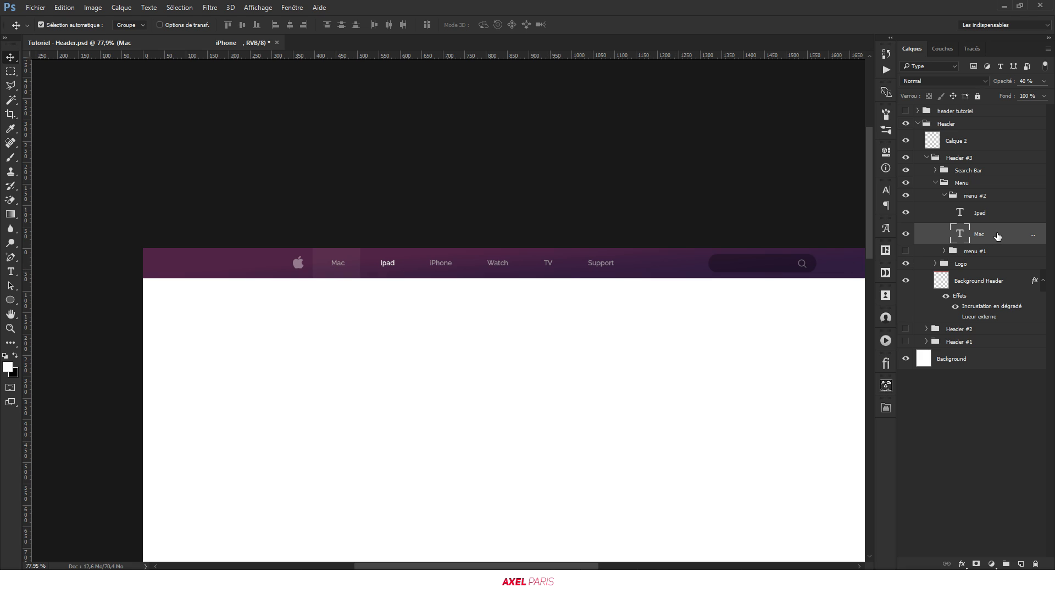
# Toggle the visibility of the Mac highlight layer to compare, and delete the layer
pyautogui.click(904, 143)
pyautogui.click(904, 143)
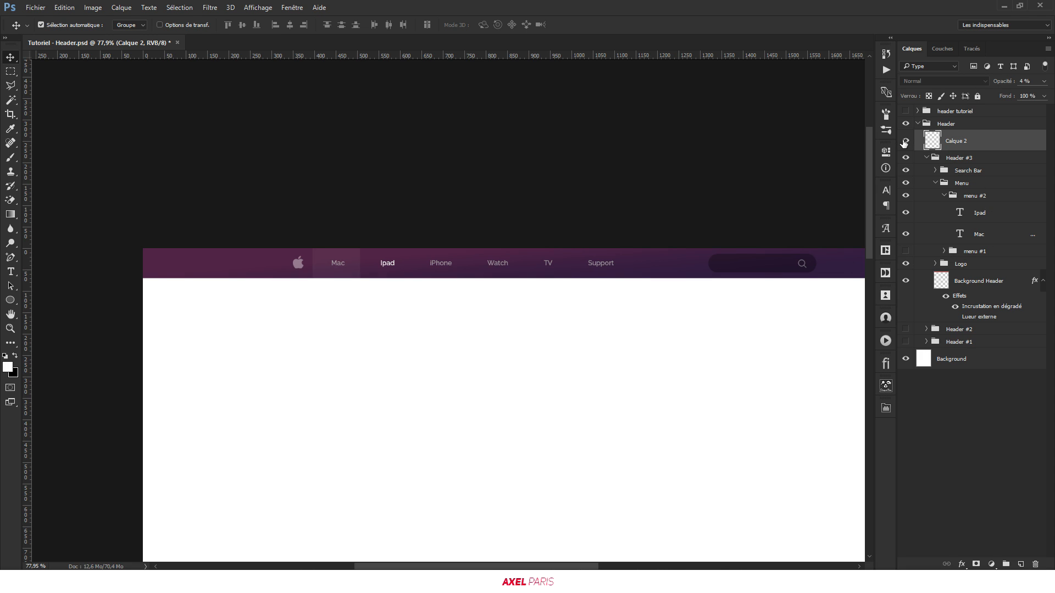
pyautogui.press('Delete')
# Examine the width of the Header #3 bar relative to the page
pyautogui.moveTo(461, 366); pyautogui.dragTo(331, 323)
pyautogui.press('alt')
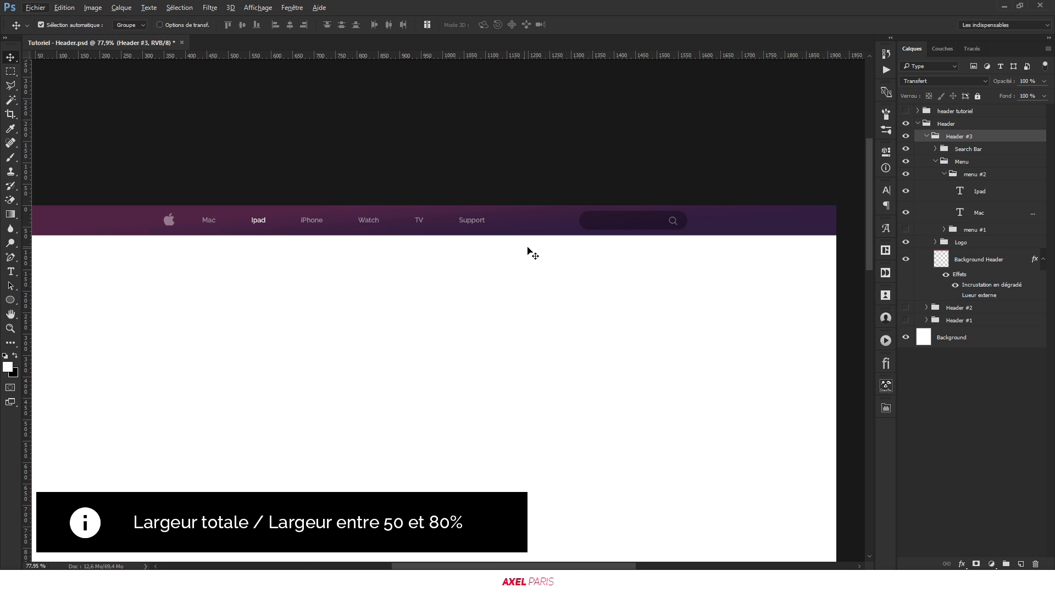
pyautogui.scroll(-3, 631, 261)
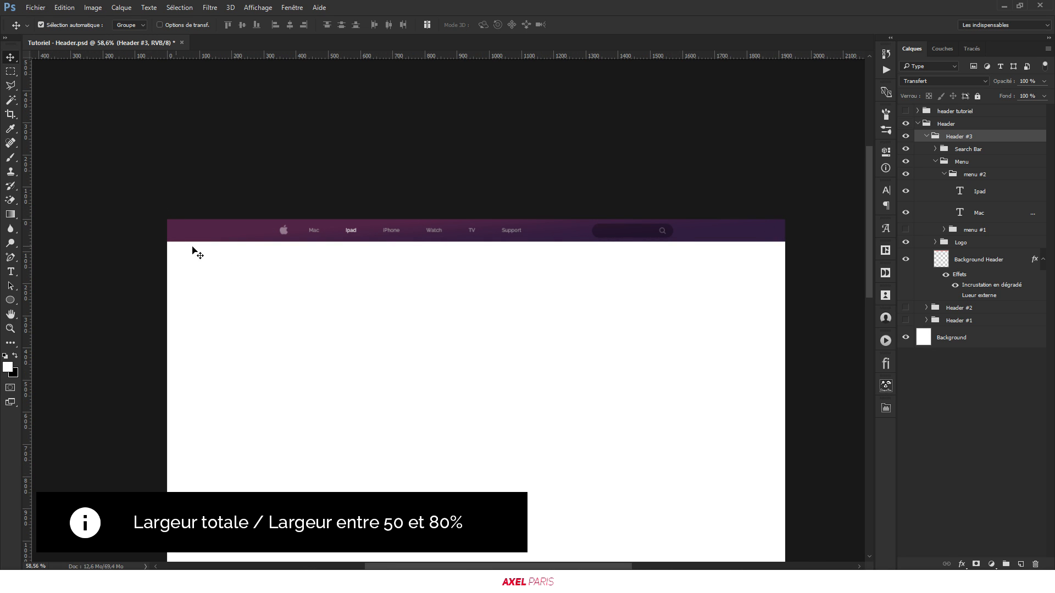